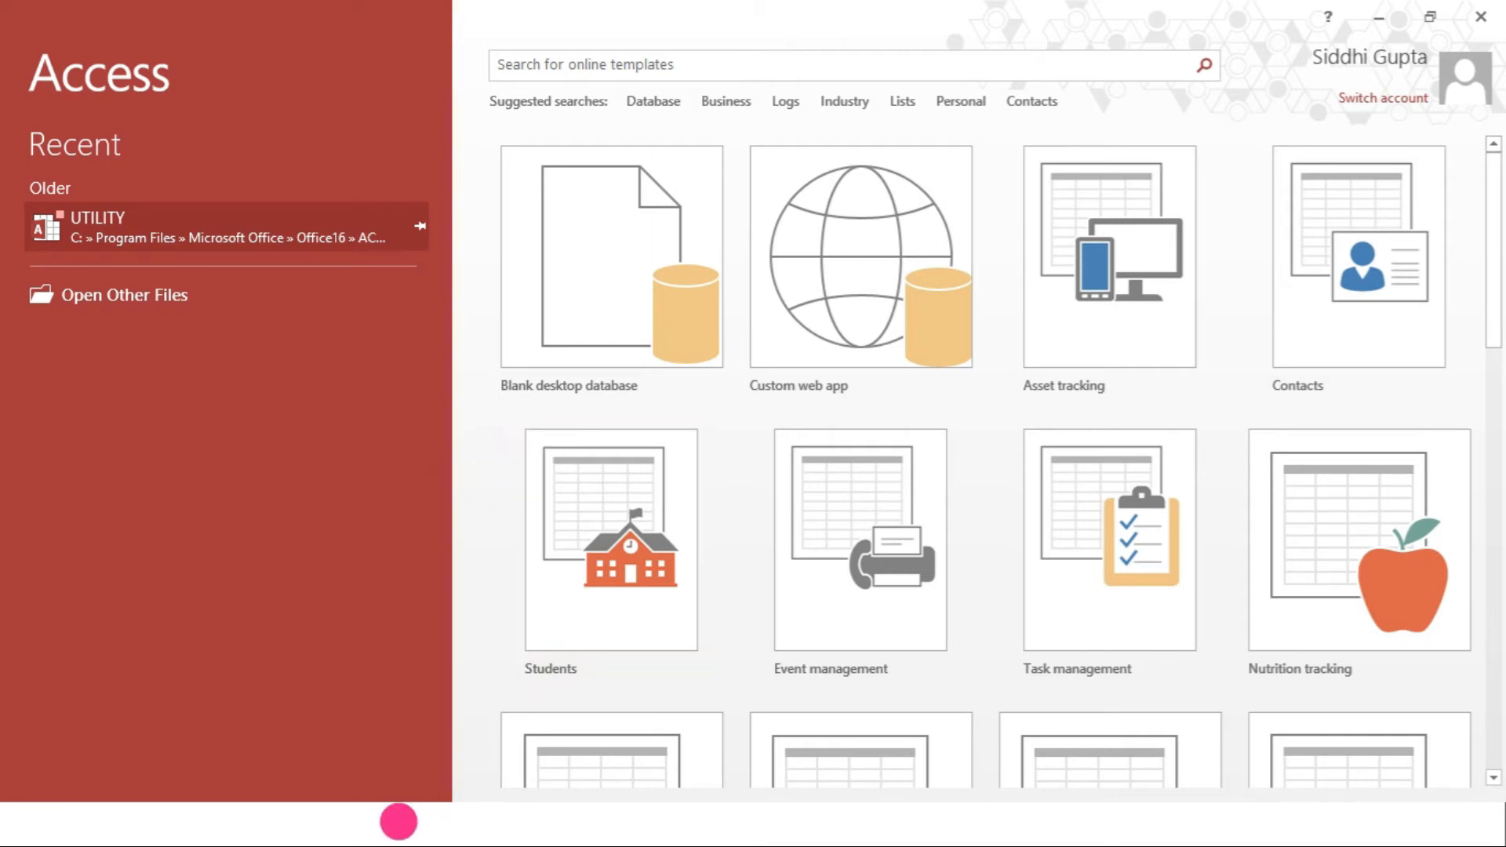
pyautogui.press('super')
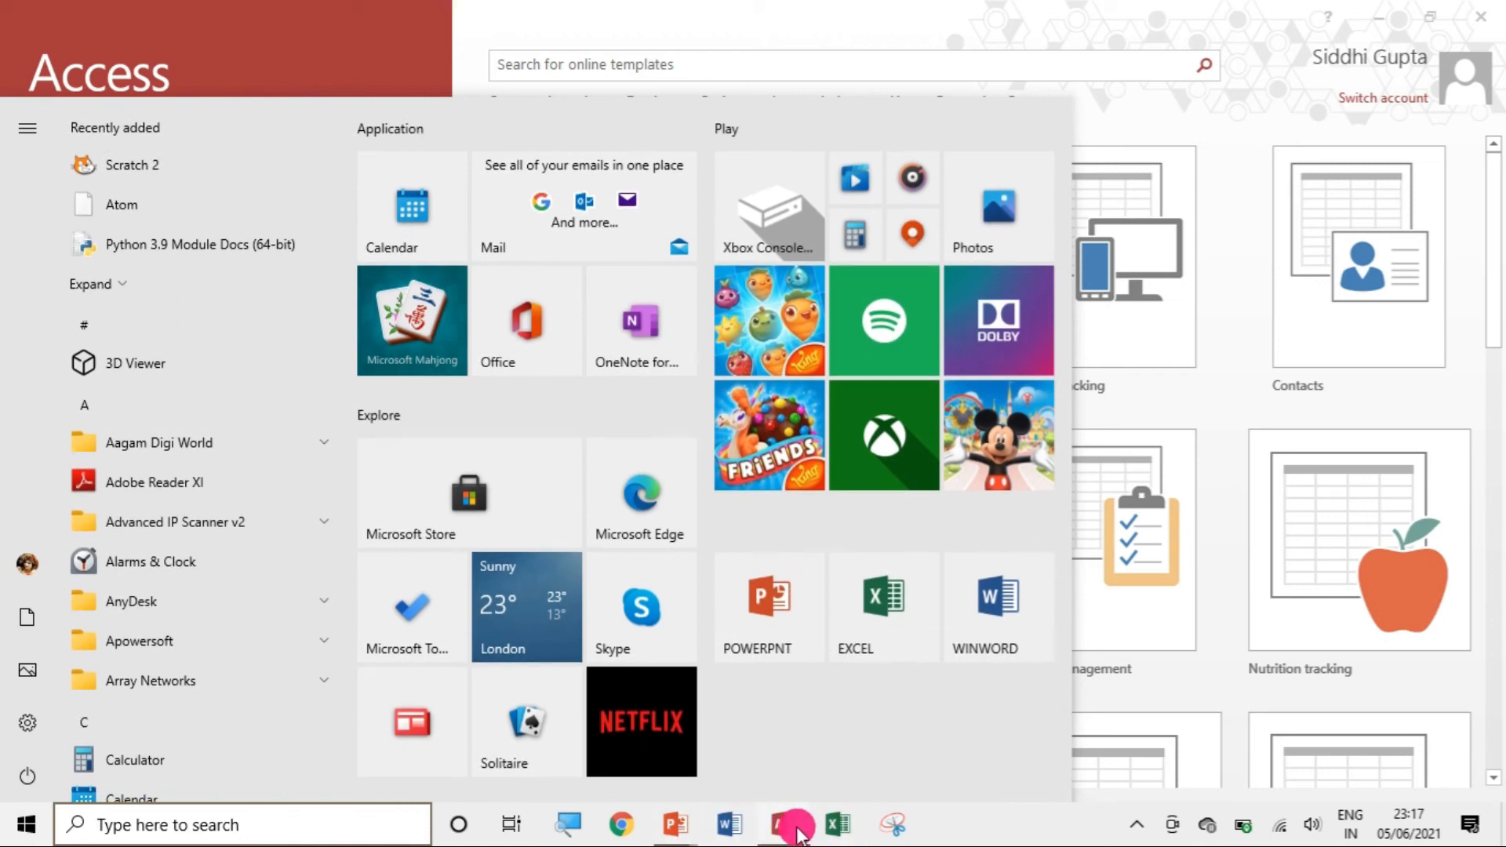
pyautogui.moveTo(780, 839)
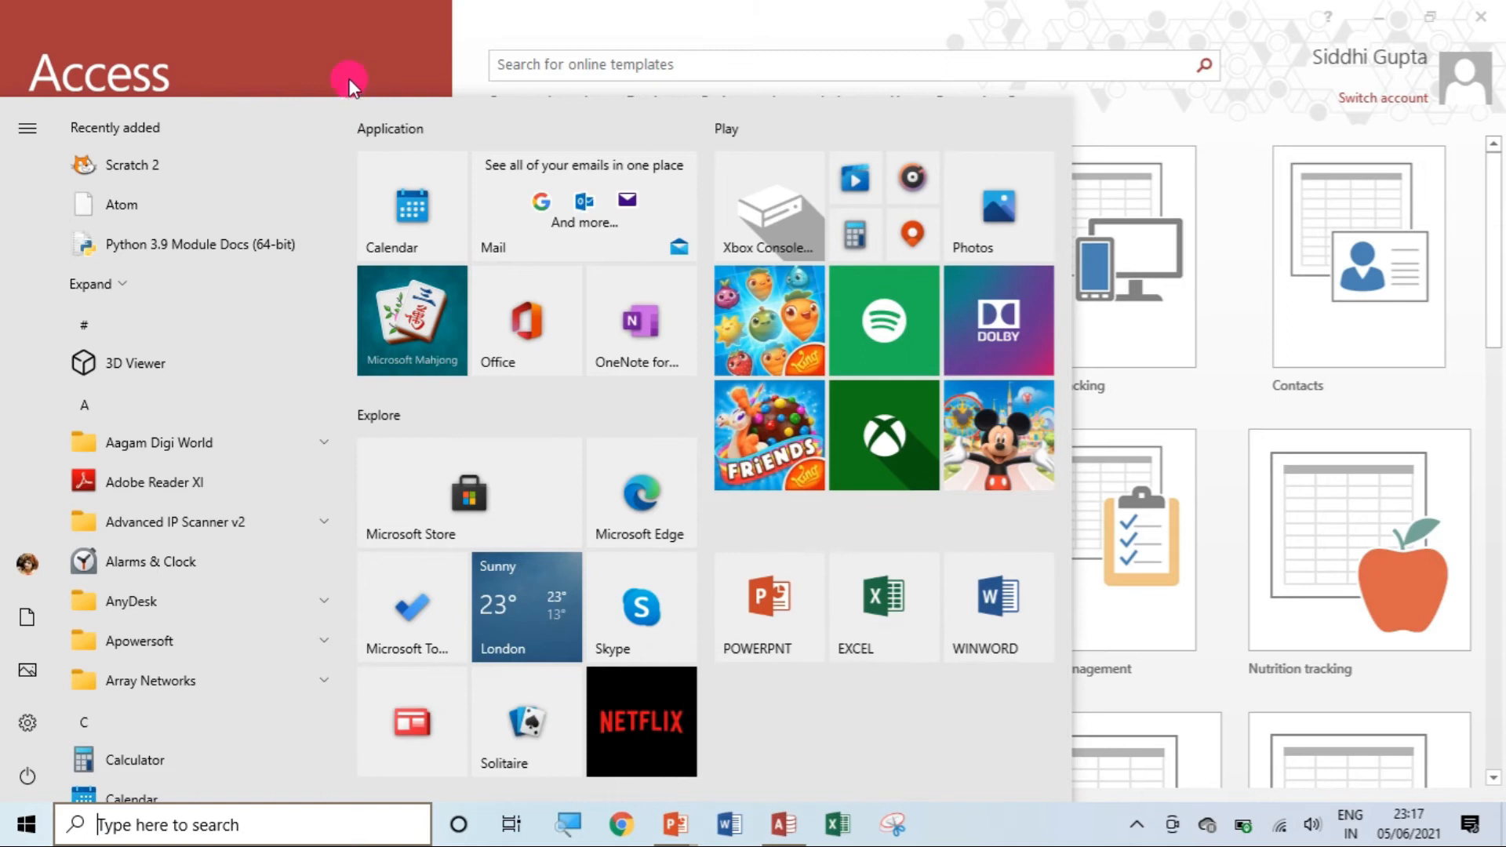
pyautogui.click(349, 79)
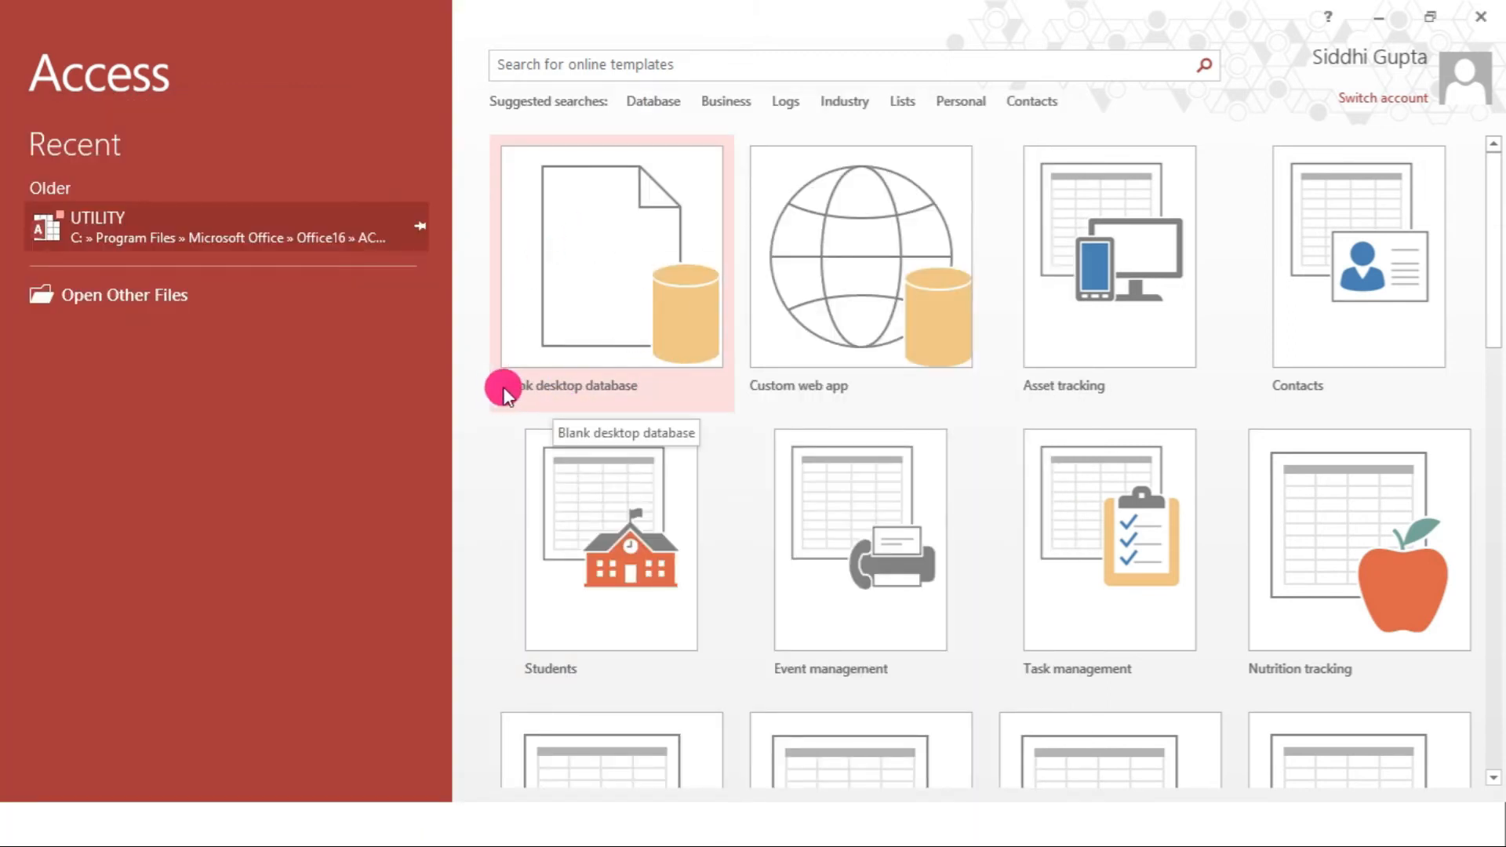
# - Create a blank desktop database with the file name Database1
pyautogui.click(594, 284)
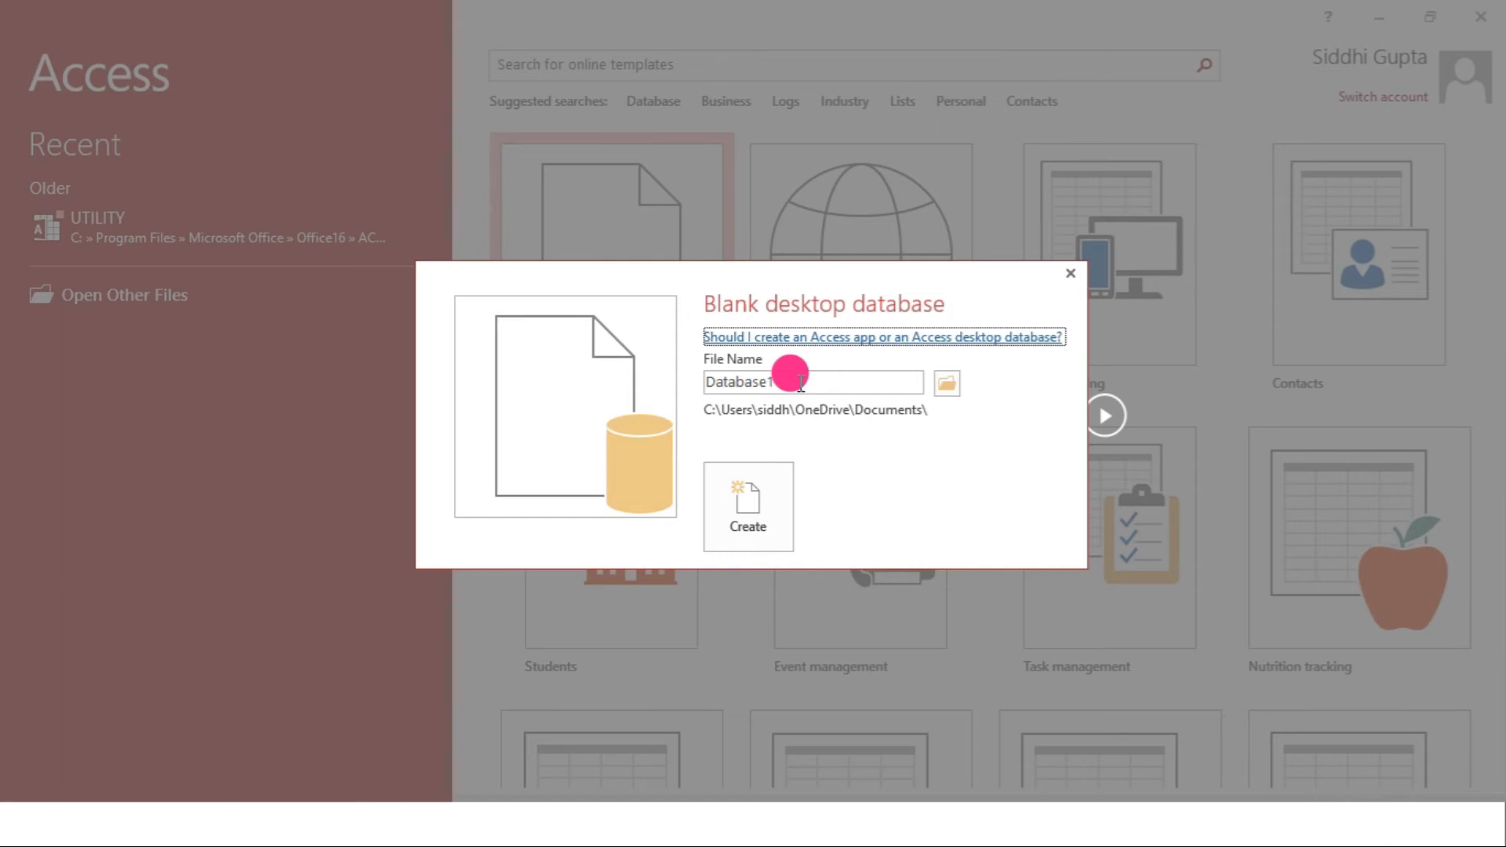
pyautogui.press('BackSpace')
pyautogui.press('BackSpace')
pyautogui.press('BackSpace')
pyautogui.press('BackSpace')
pyautogui.press('BackSpace')
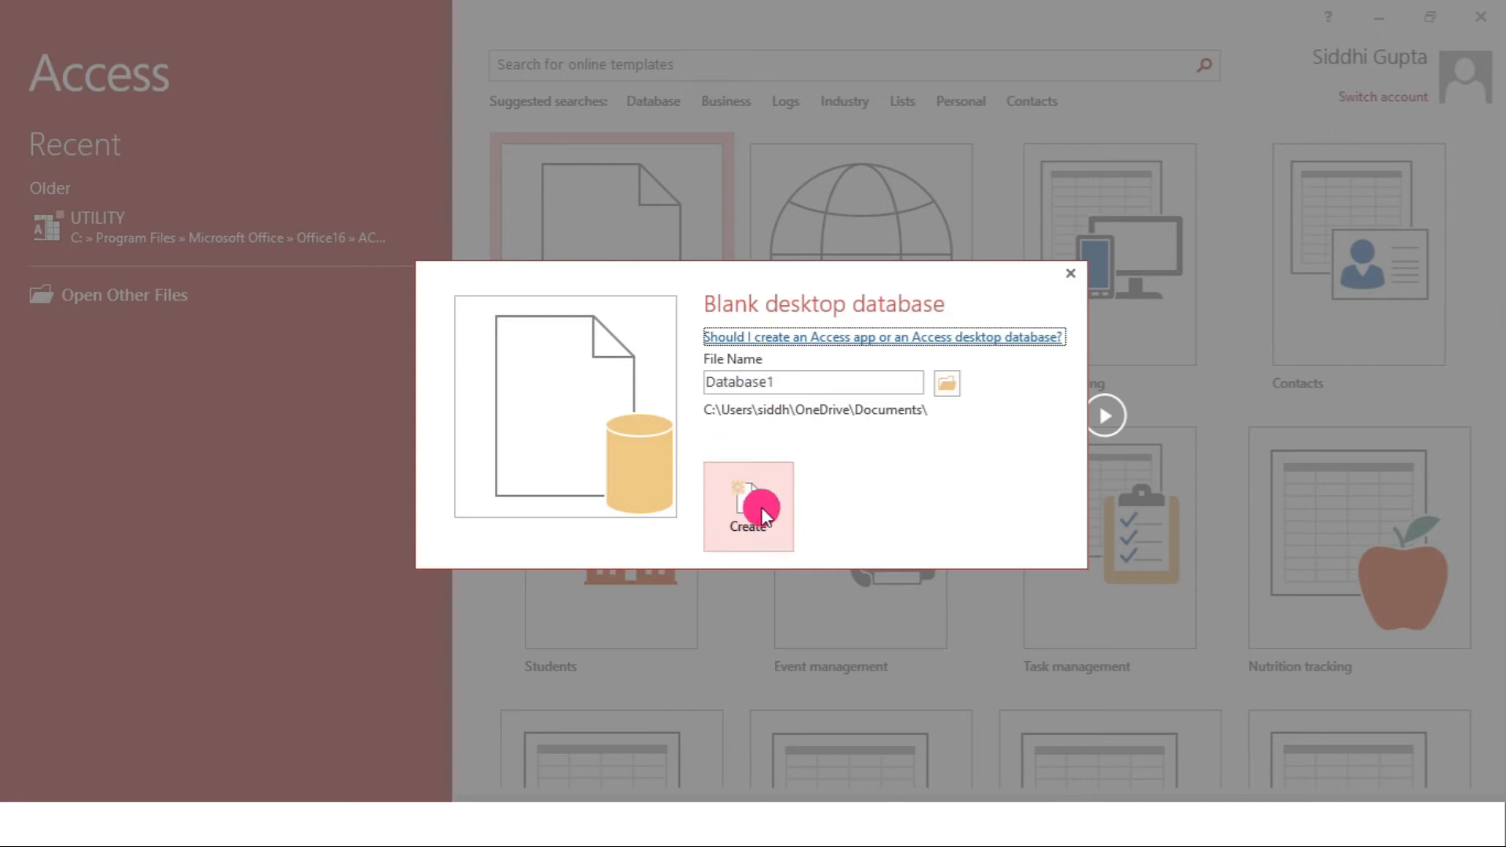
pyautogui.click(740, 490)
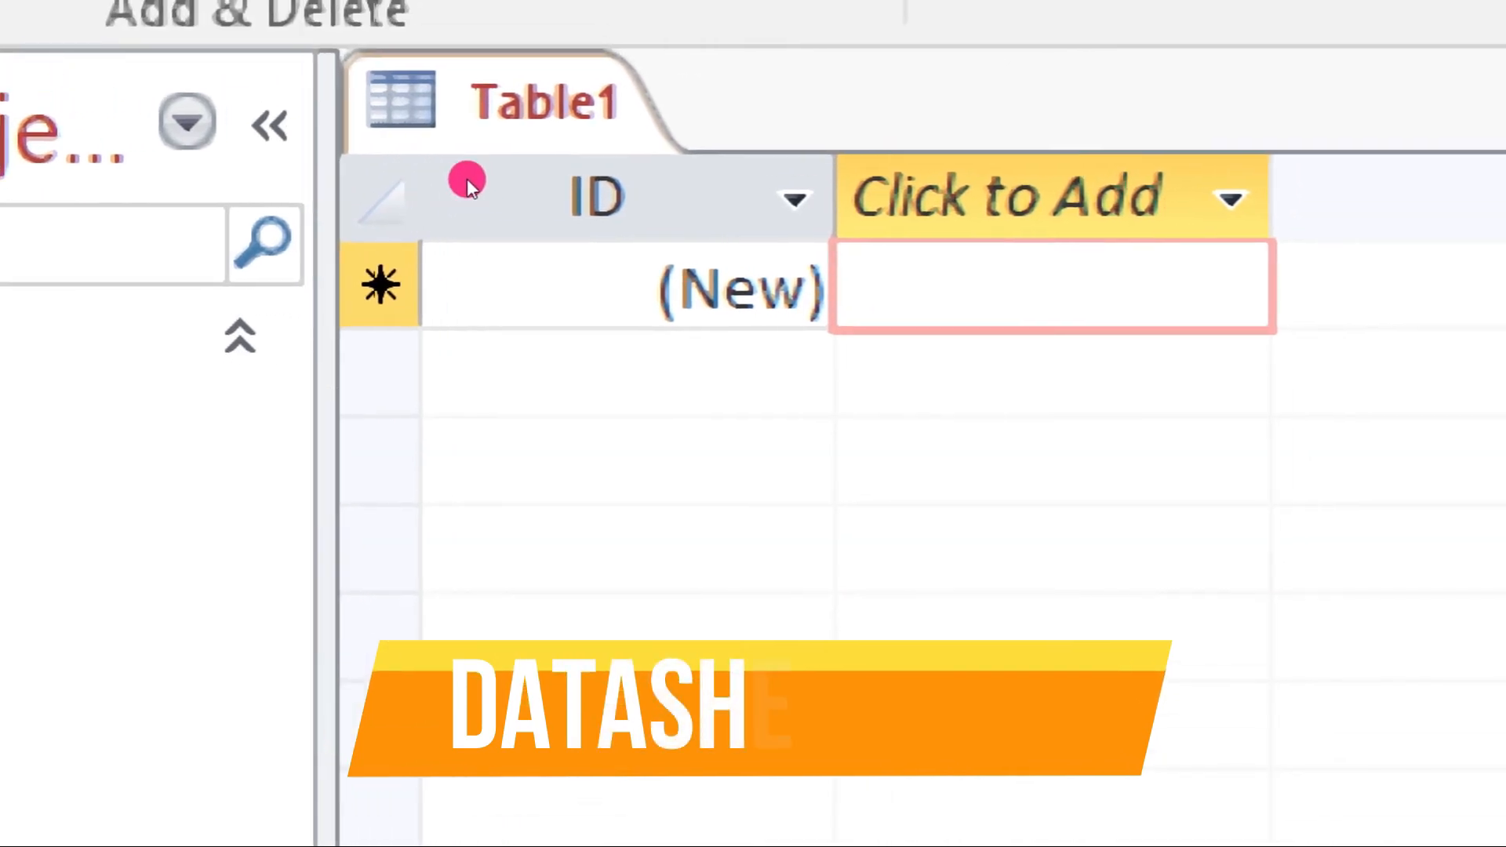
# - Add a Number field named "Roll no" to Table1 after the ID field
pyautogui.click(414, 196)
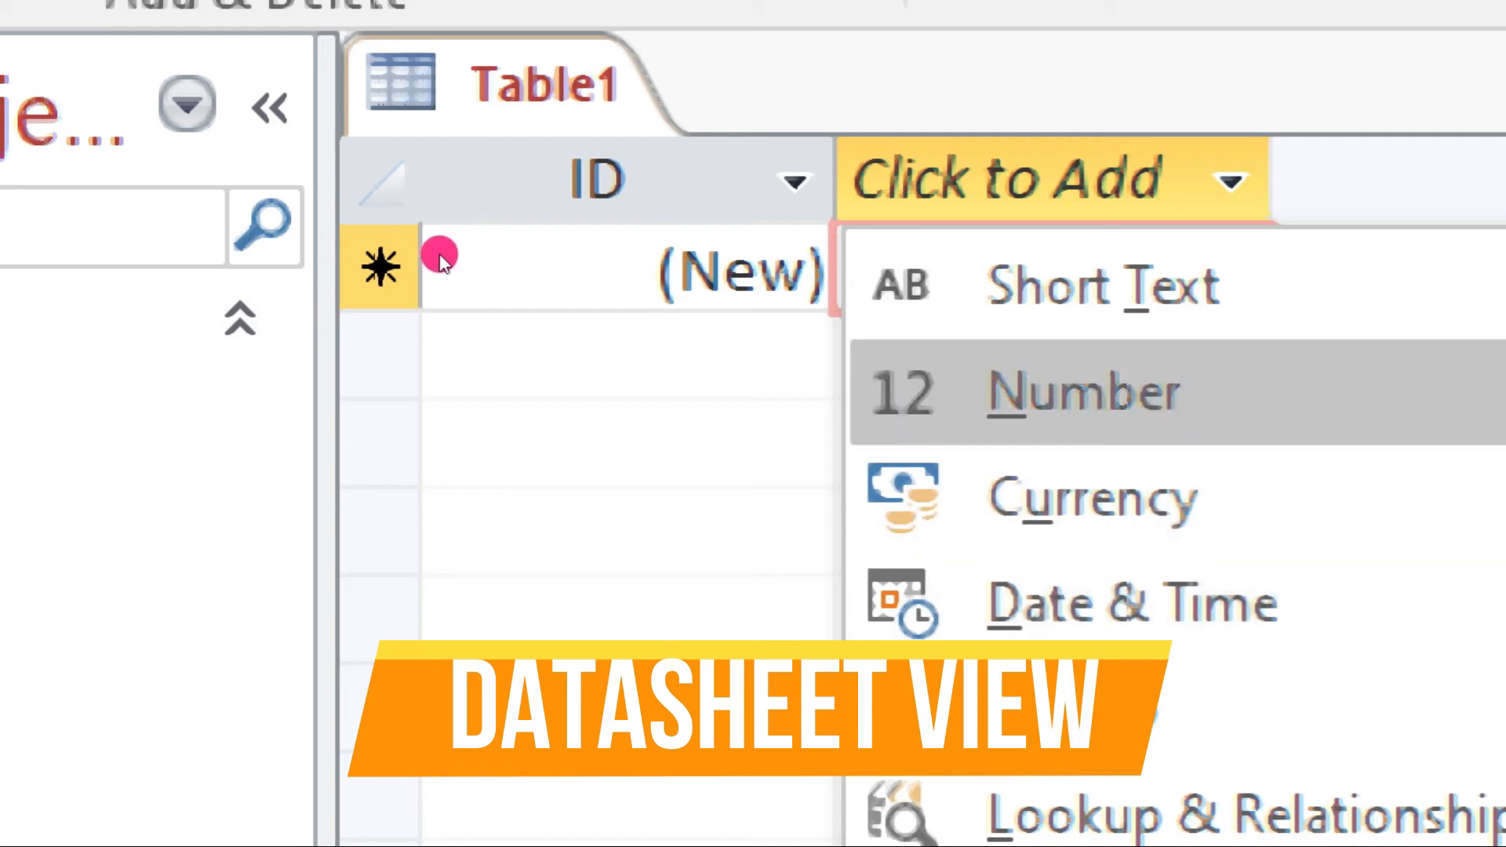
pyautogui.press('Return')
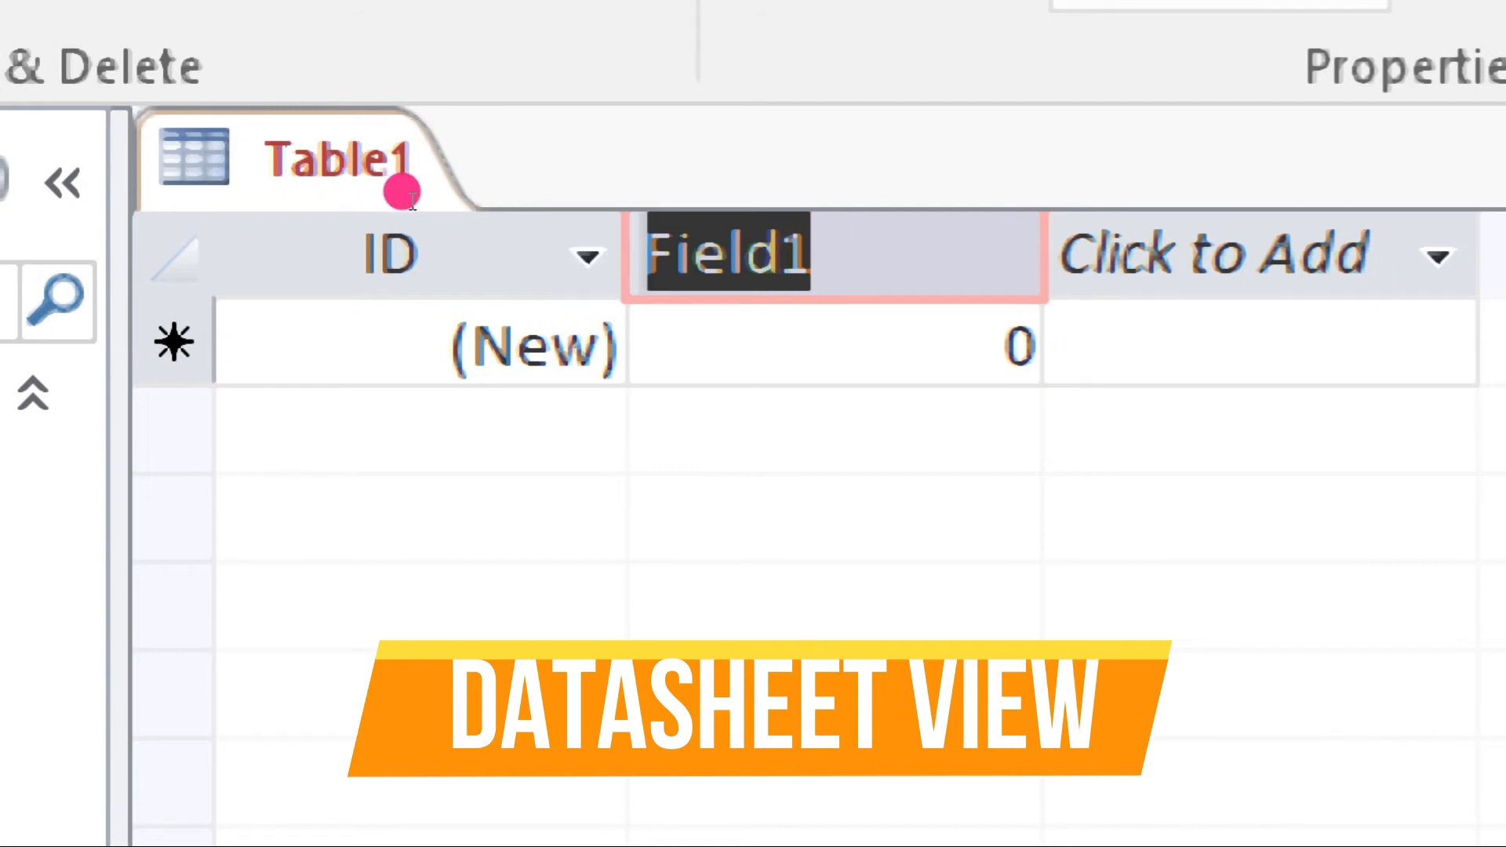
pyautogui.press('BackSpace')
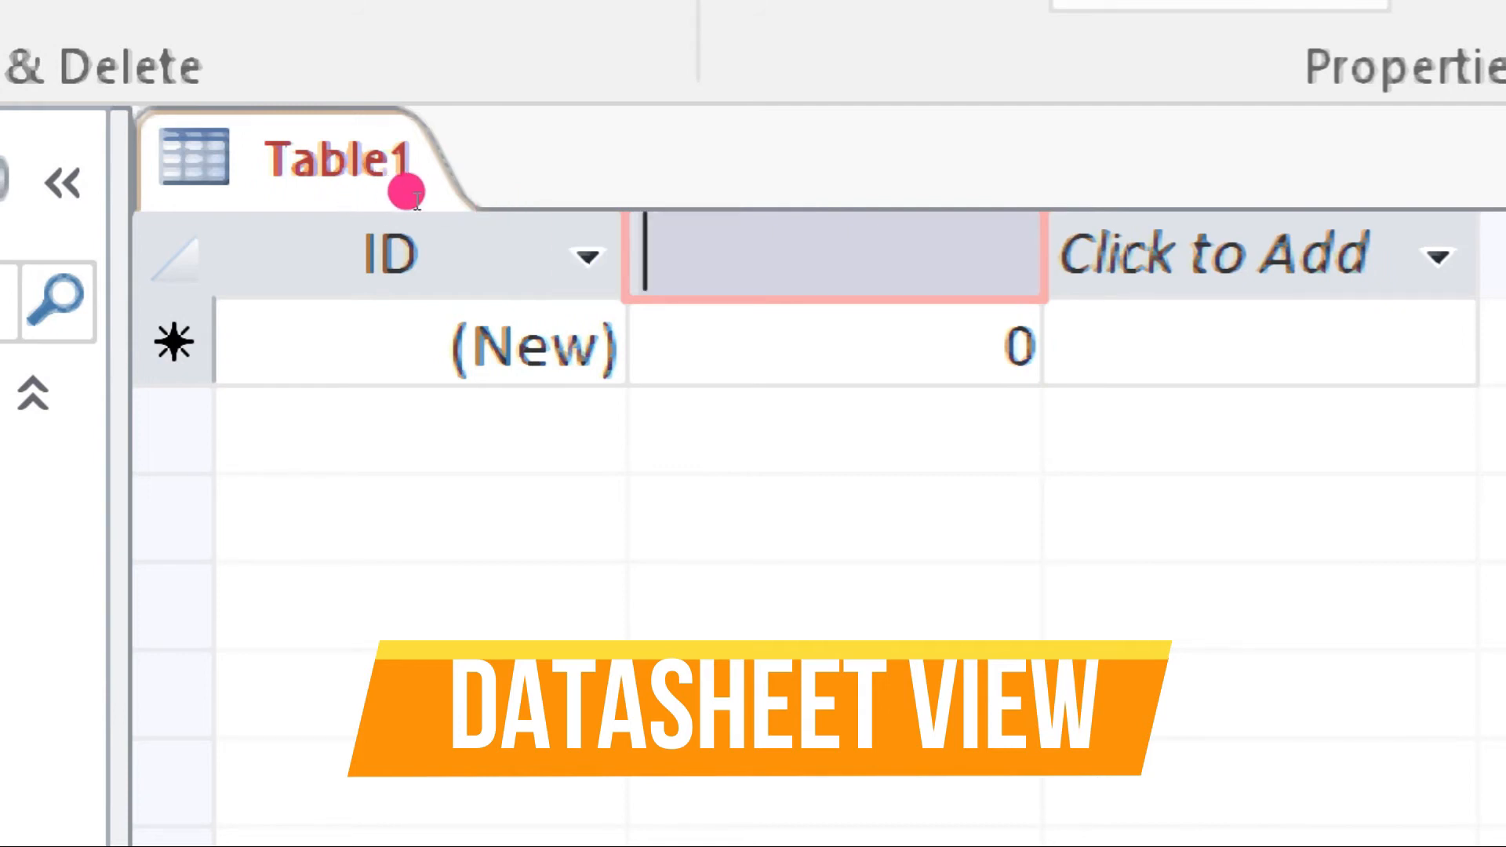
pyautogui.write('R')
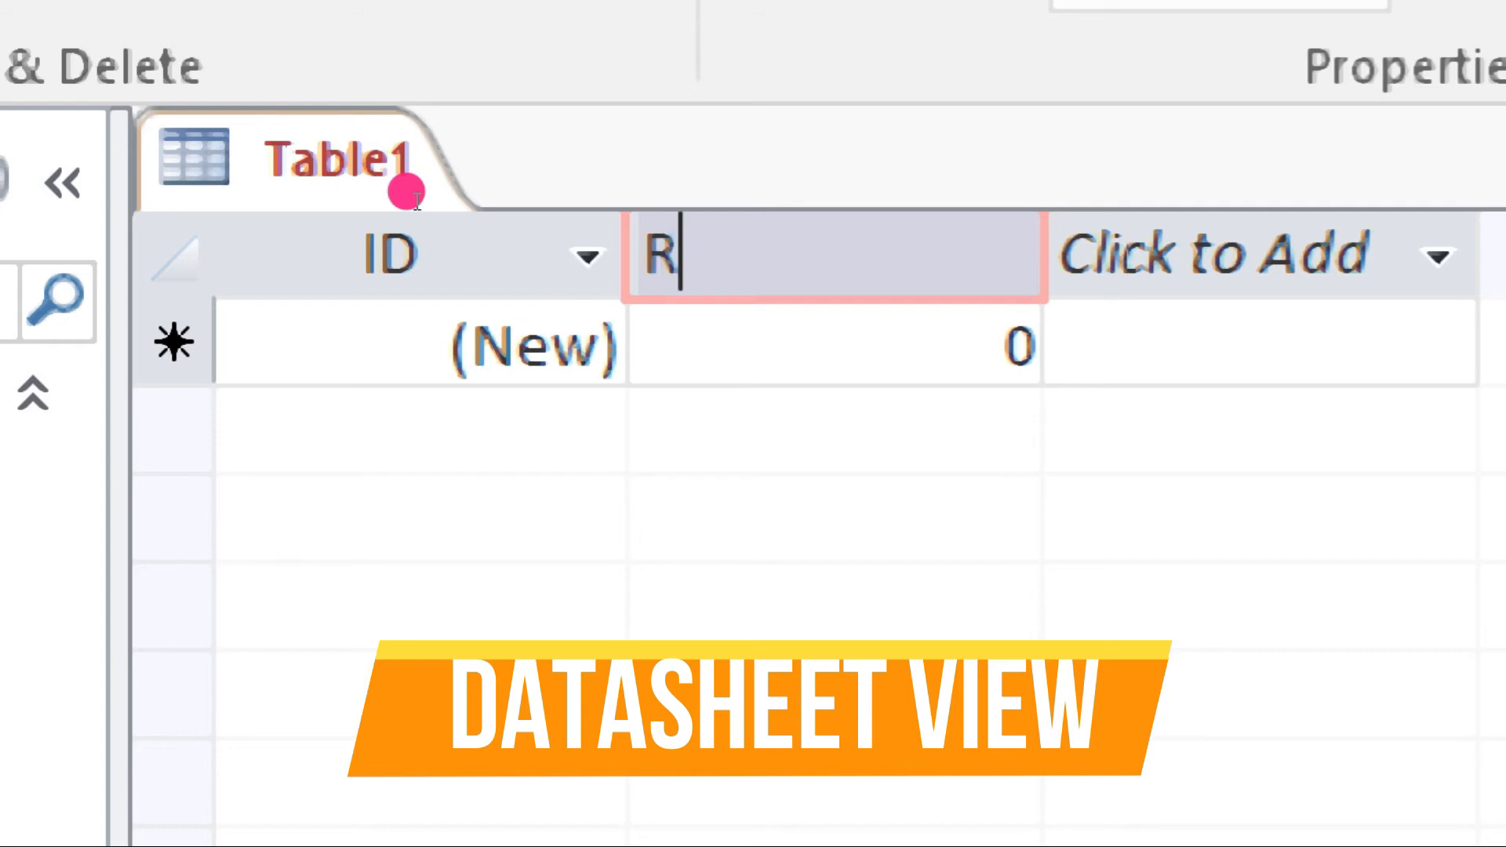
pyautogui.write('oll ')
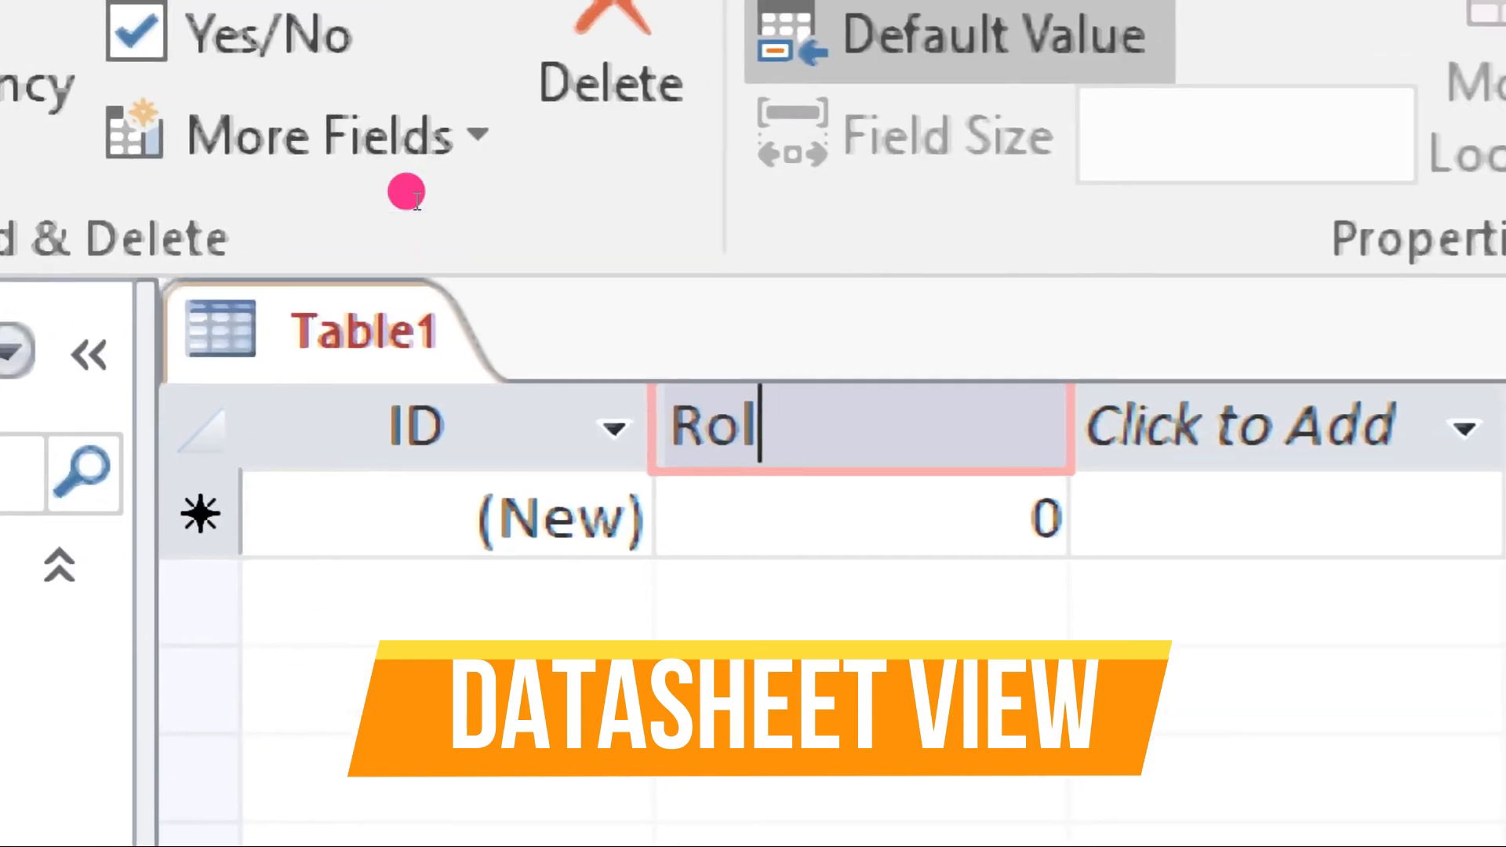
pyautogui.write('n')
pyautogui.press('BackSpace')
pyautogui.write('no')
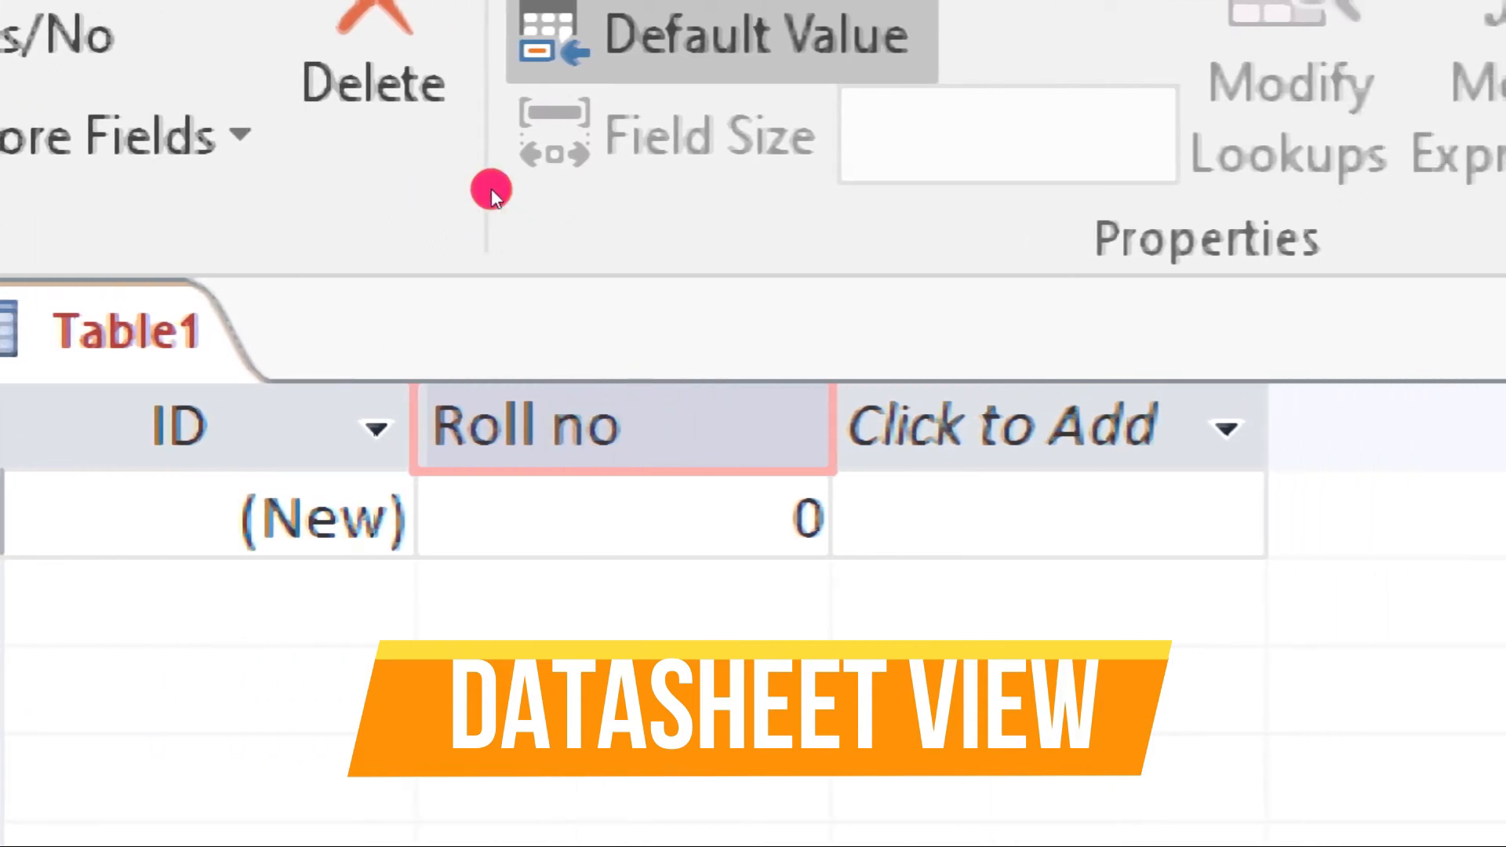
# - Add two Short Text fields named "first name" and "last name" after the Roll no field
pyautogui.press('Tab')
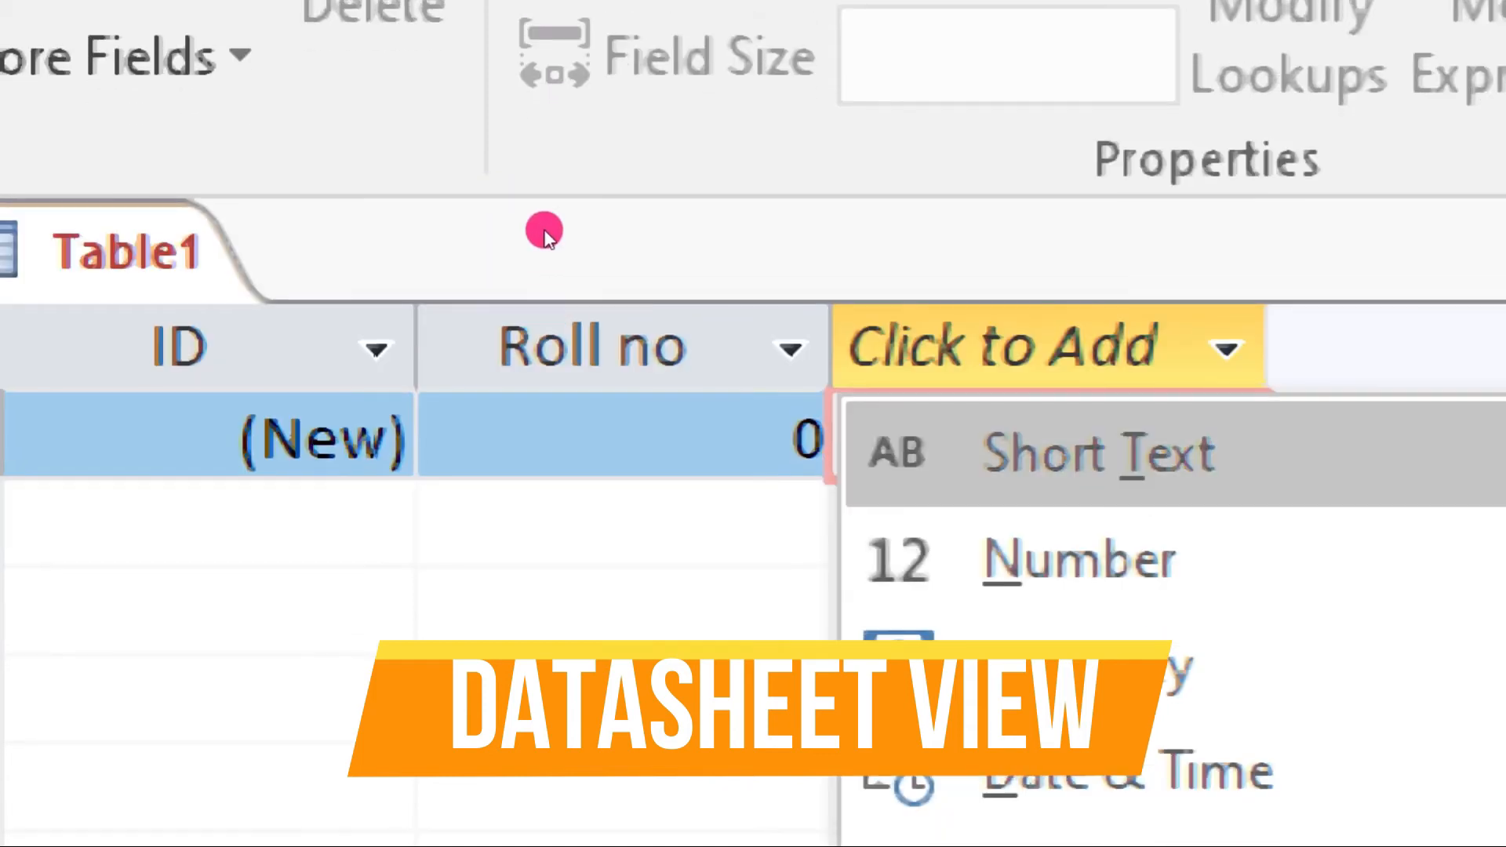
pyautogui.press('Return')
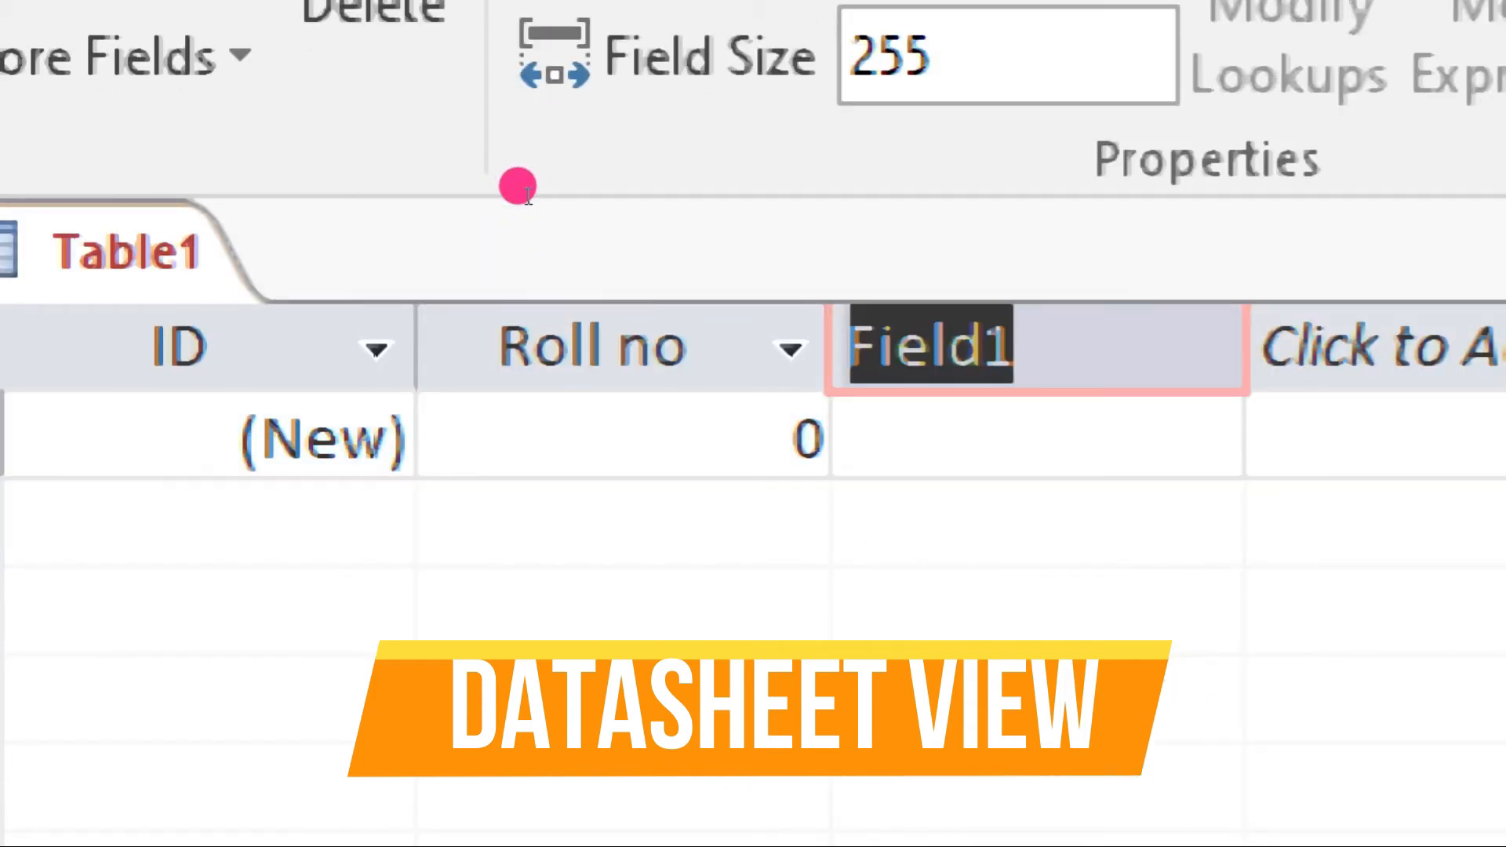
pyautogui.write('first name')
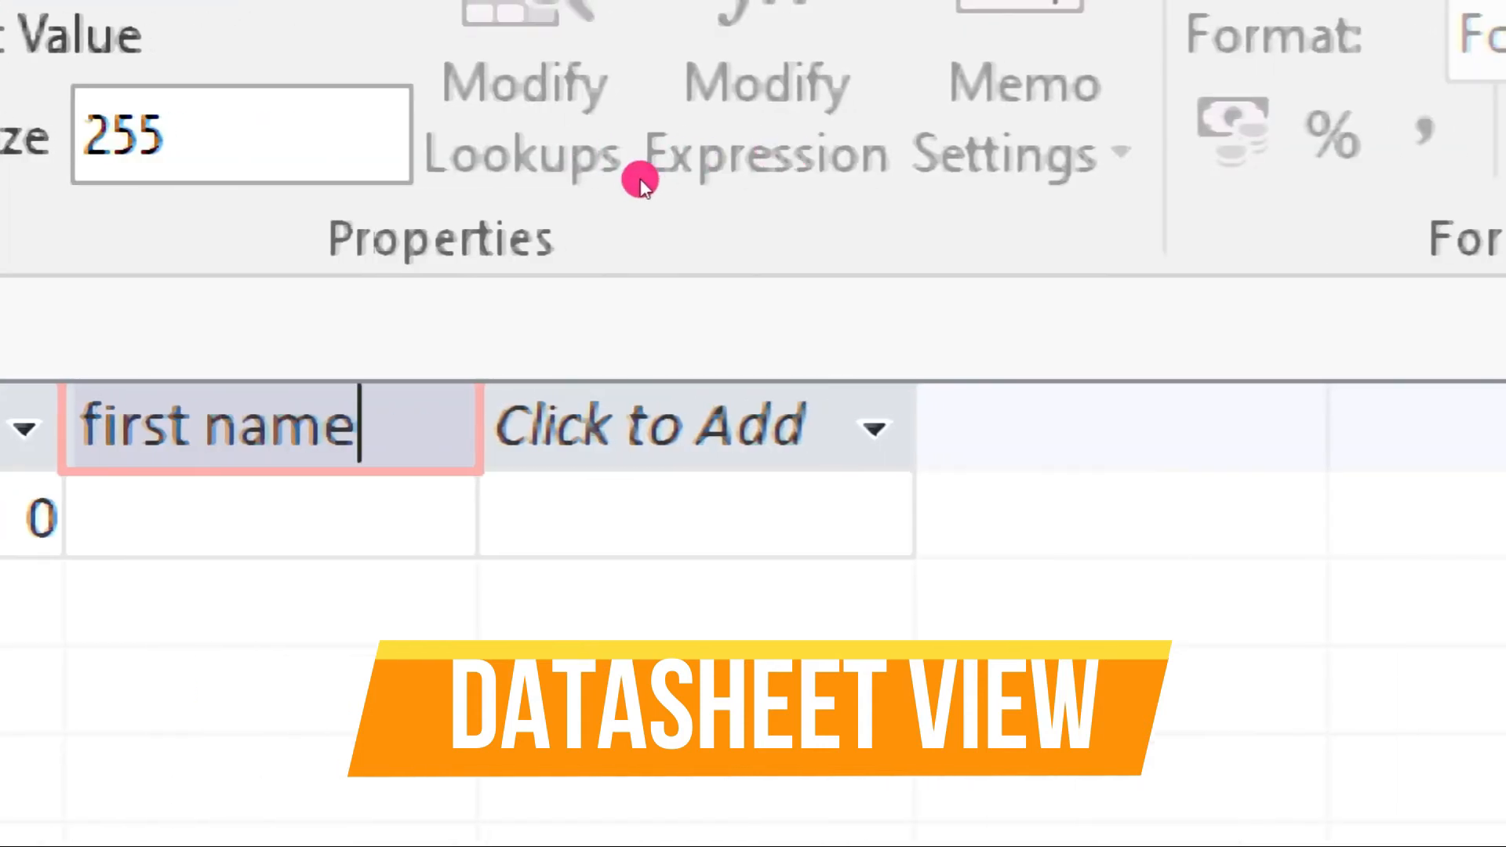
pyautogui.press('Return')
pyautogui.press('Down')
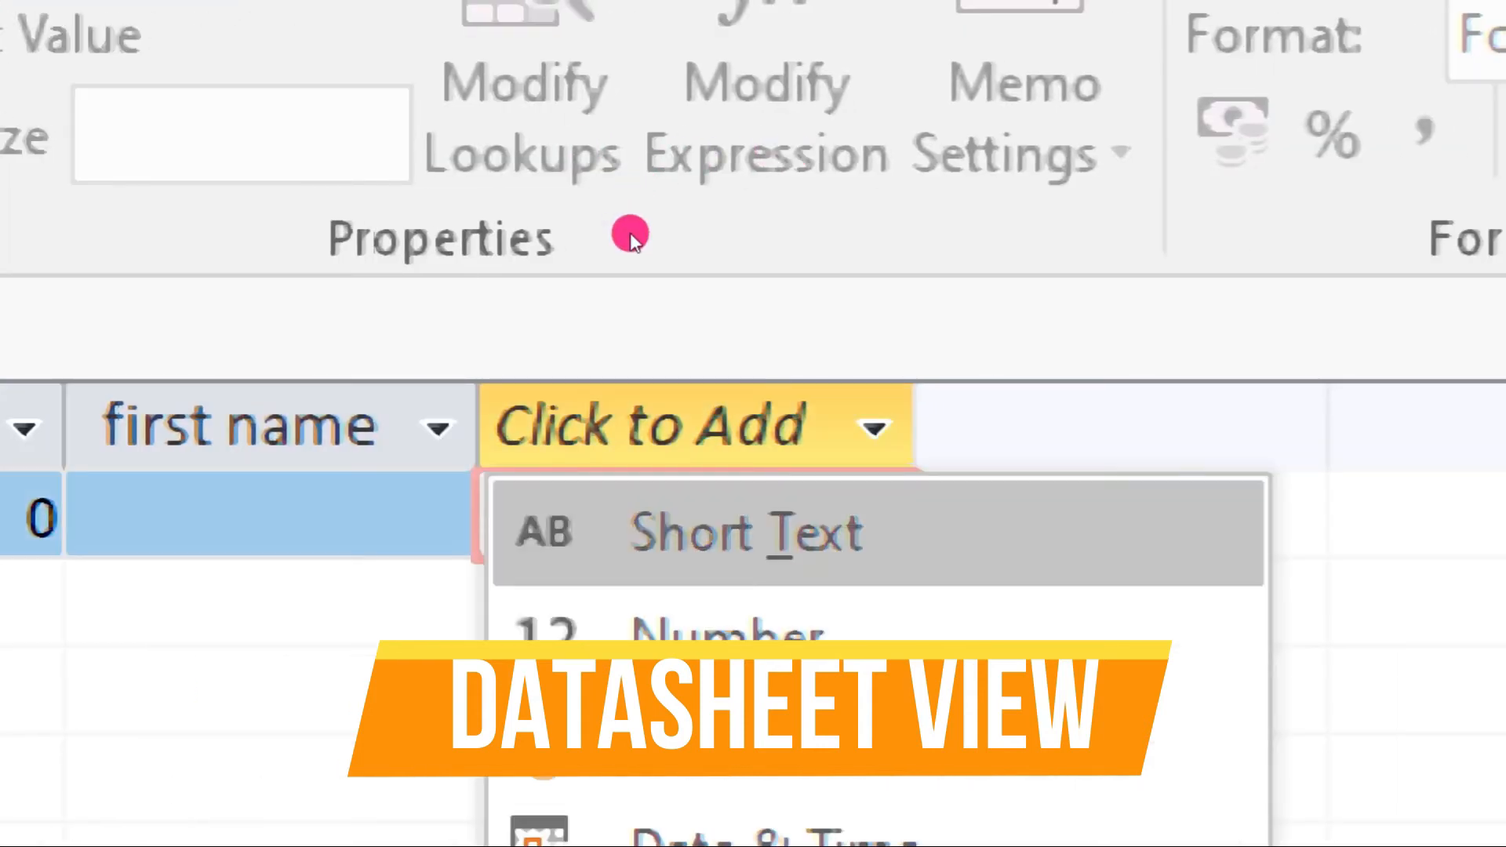
pyautogui.press('Return')
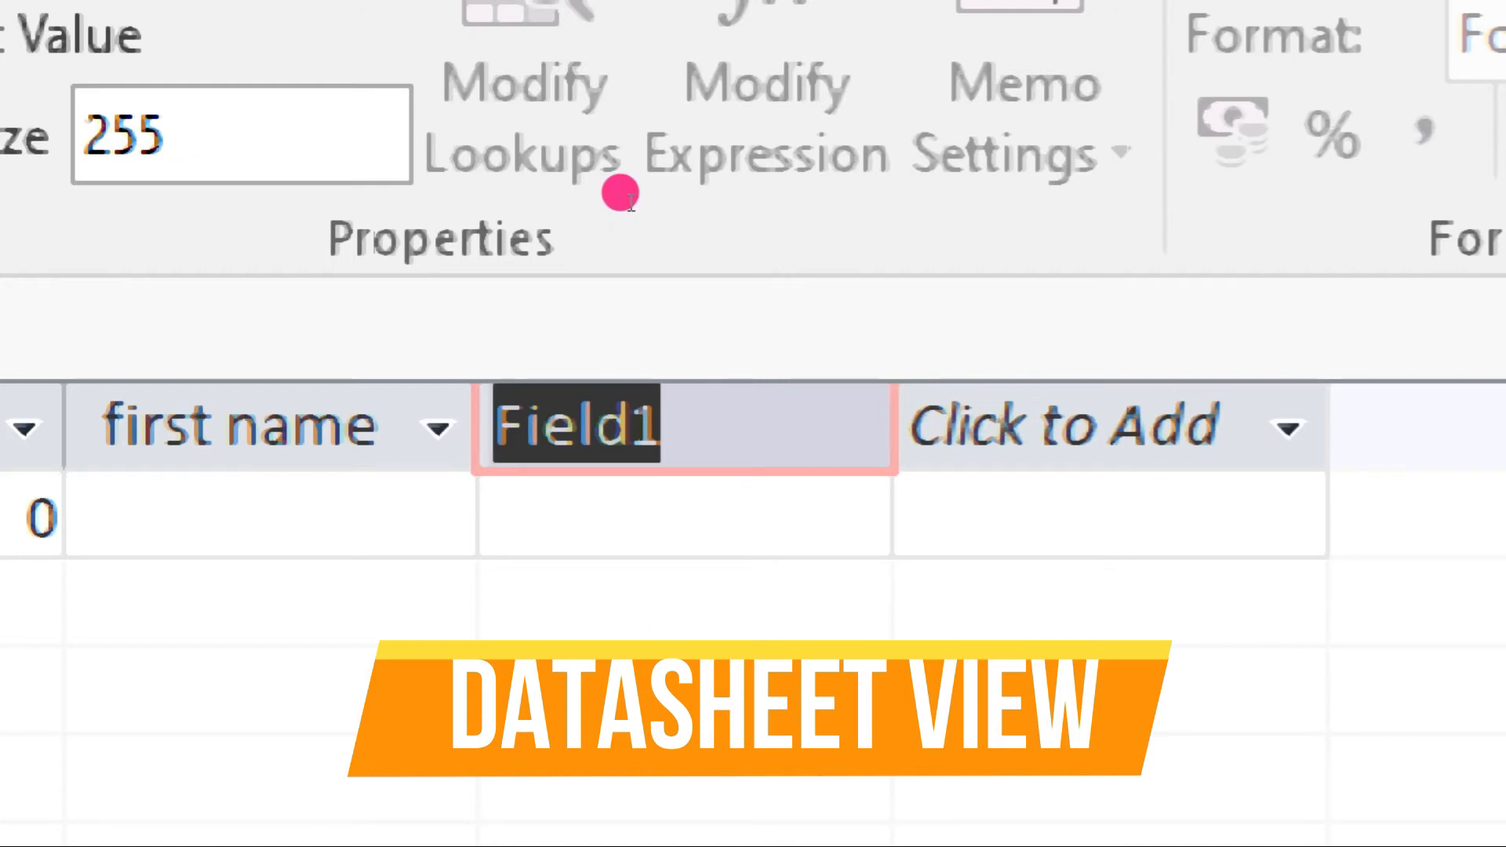
pyautogui.write('last')
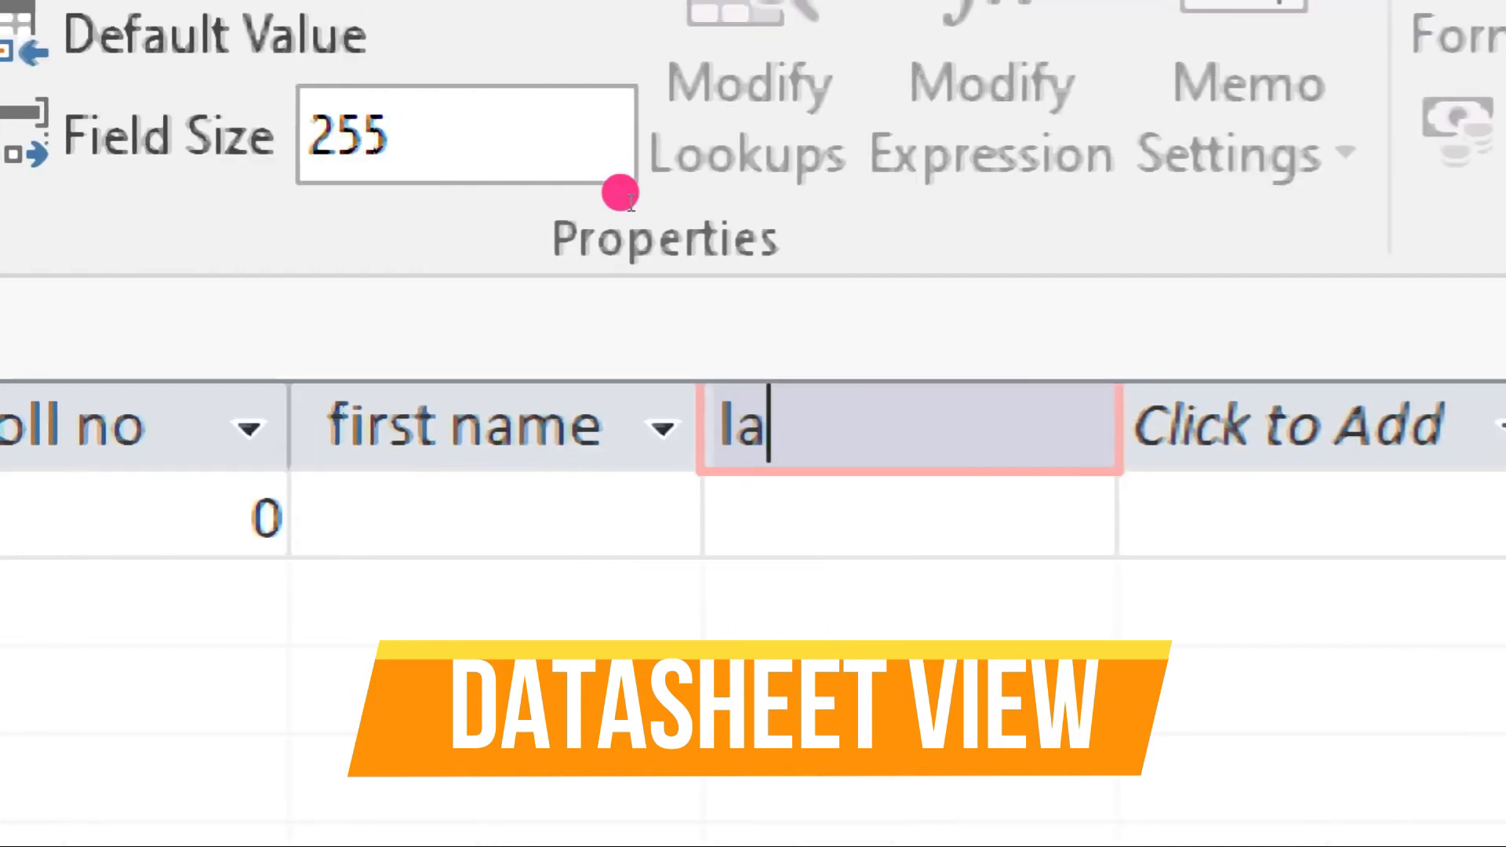
pyautogui.write(' name')
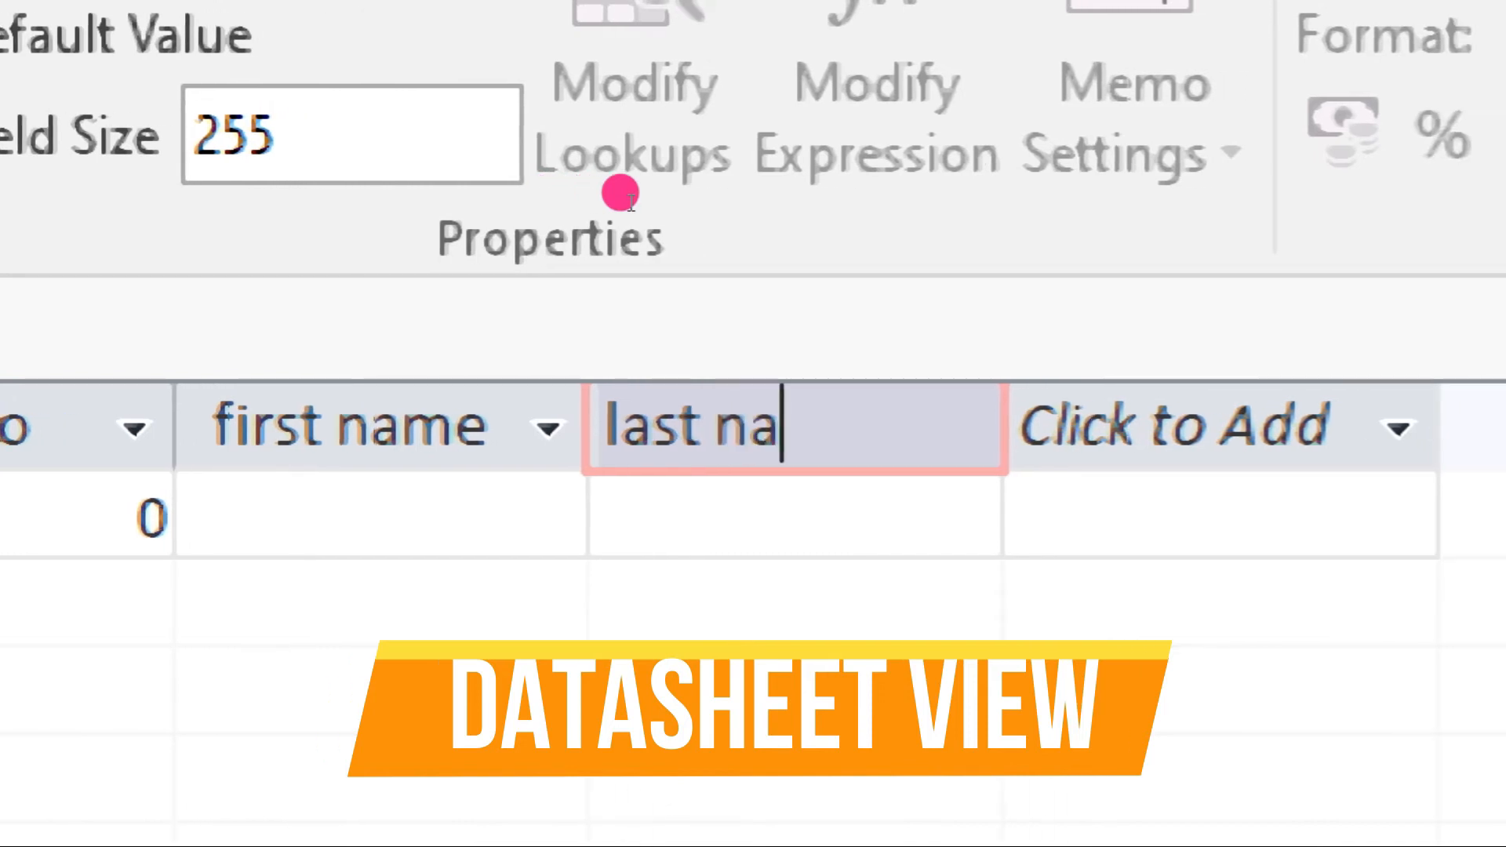
# - Add a Number field named "age" after the last name field
pyautogui.press('Return')
pyautogui.press('Up')
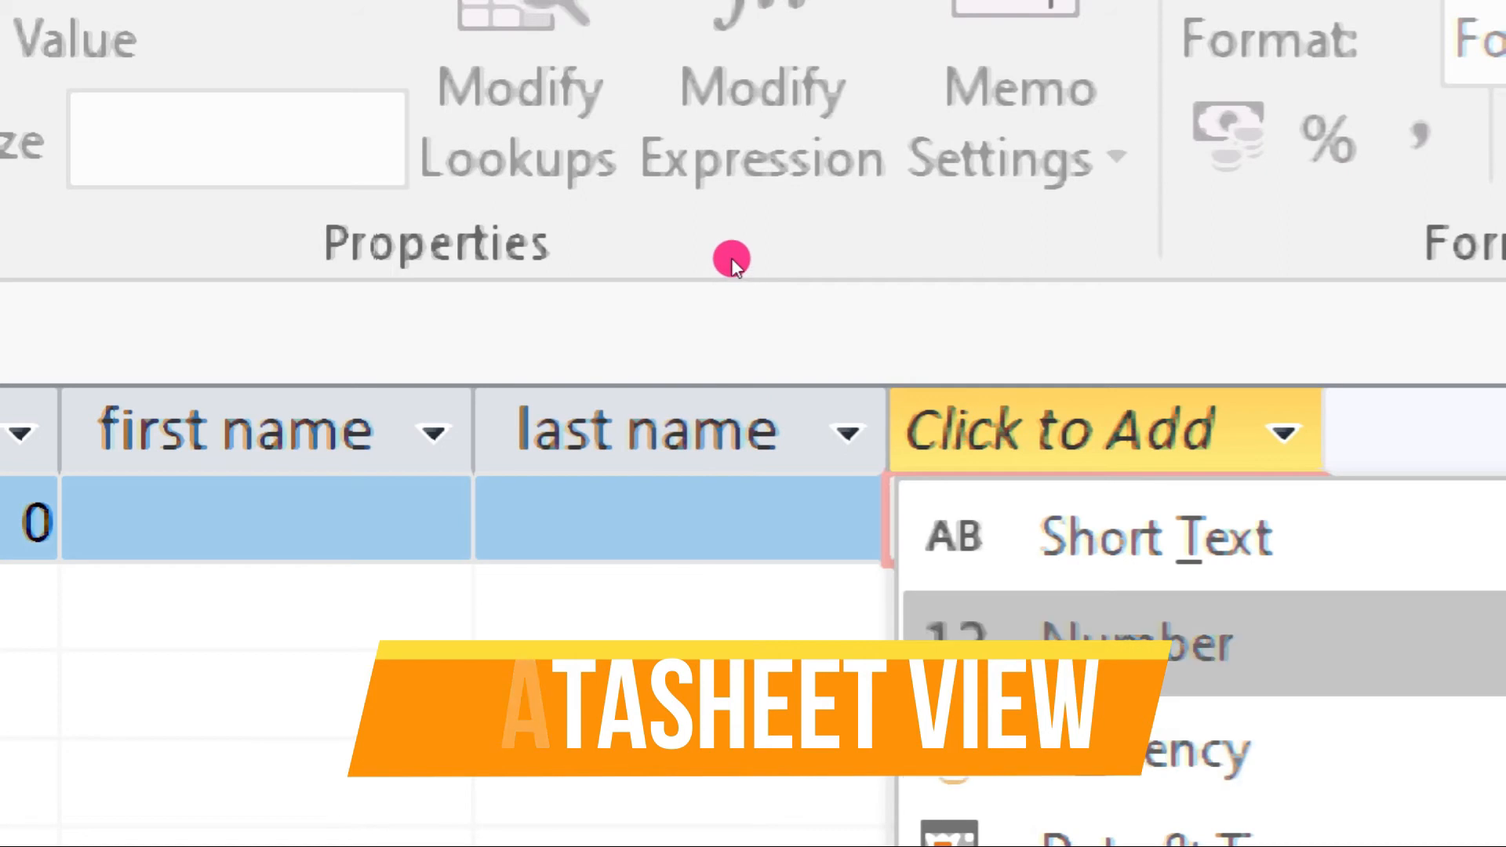
pyautogui.press('Return')
pyautogui.write('age')
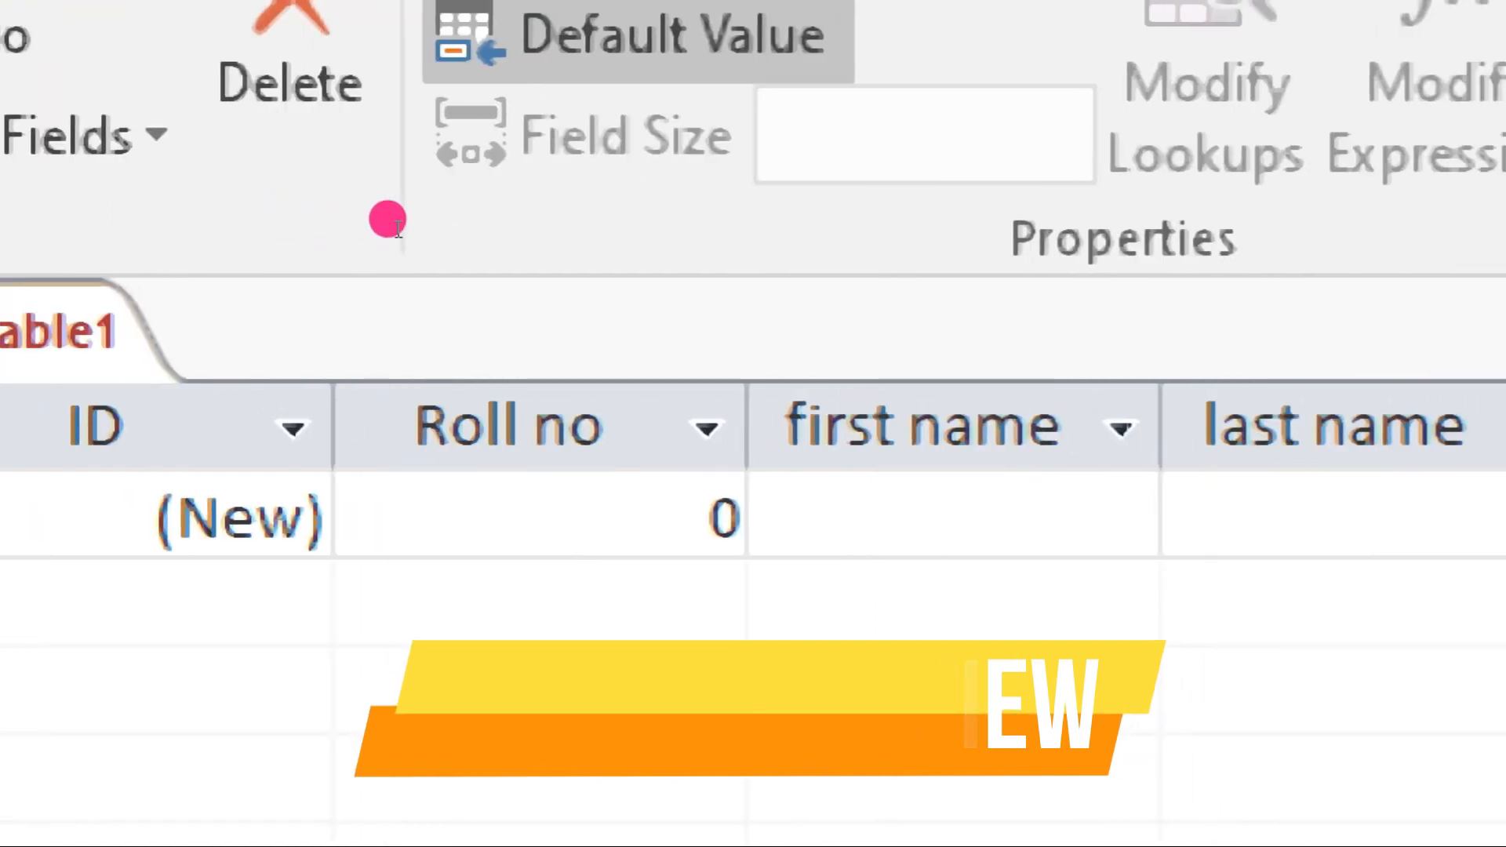
# - Enter the roll numbers 1 to 5 in the Roll no field of five new records
pyautogui.click(240, 517)
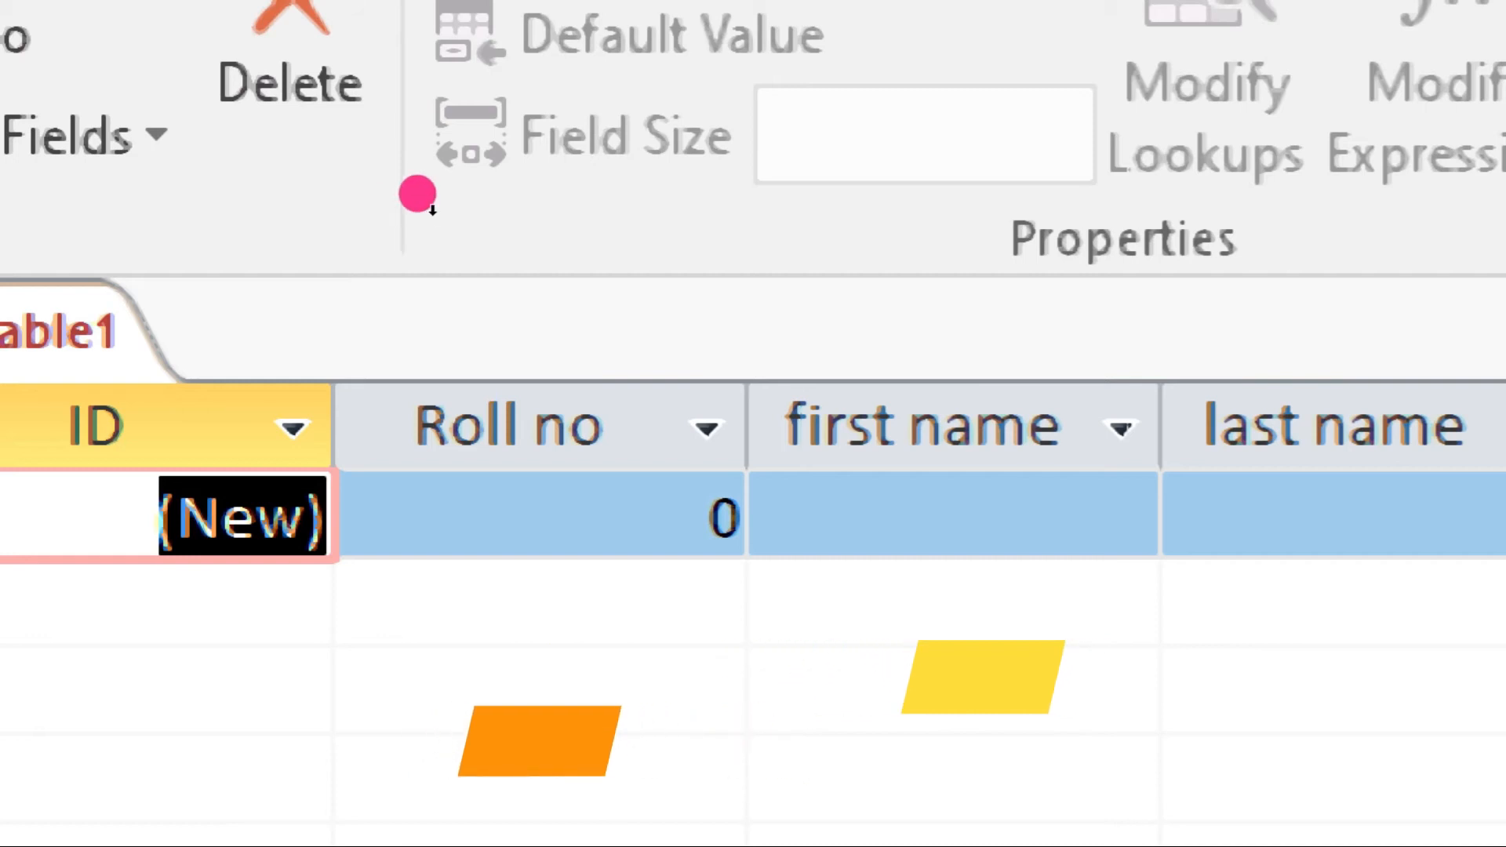
pyautogui.press('Tab')
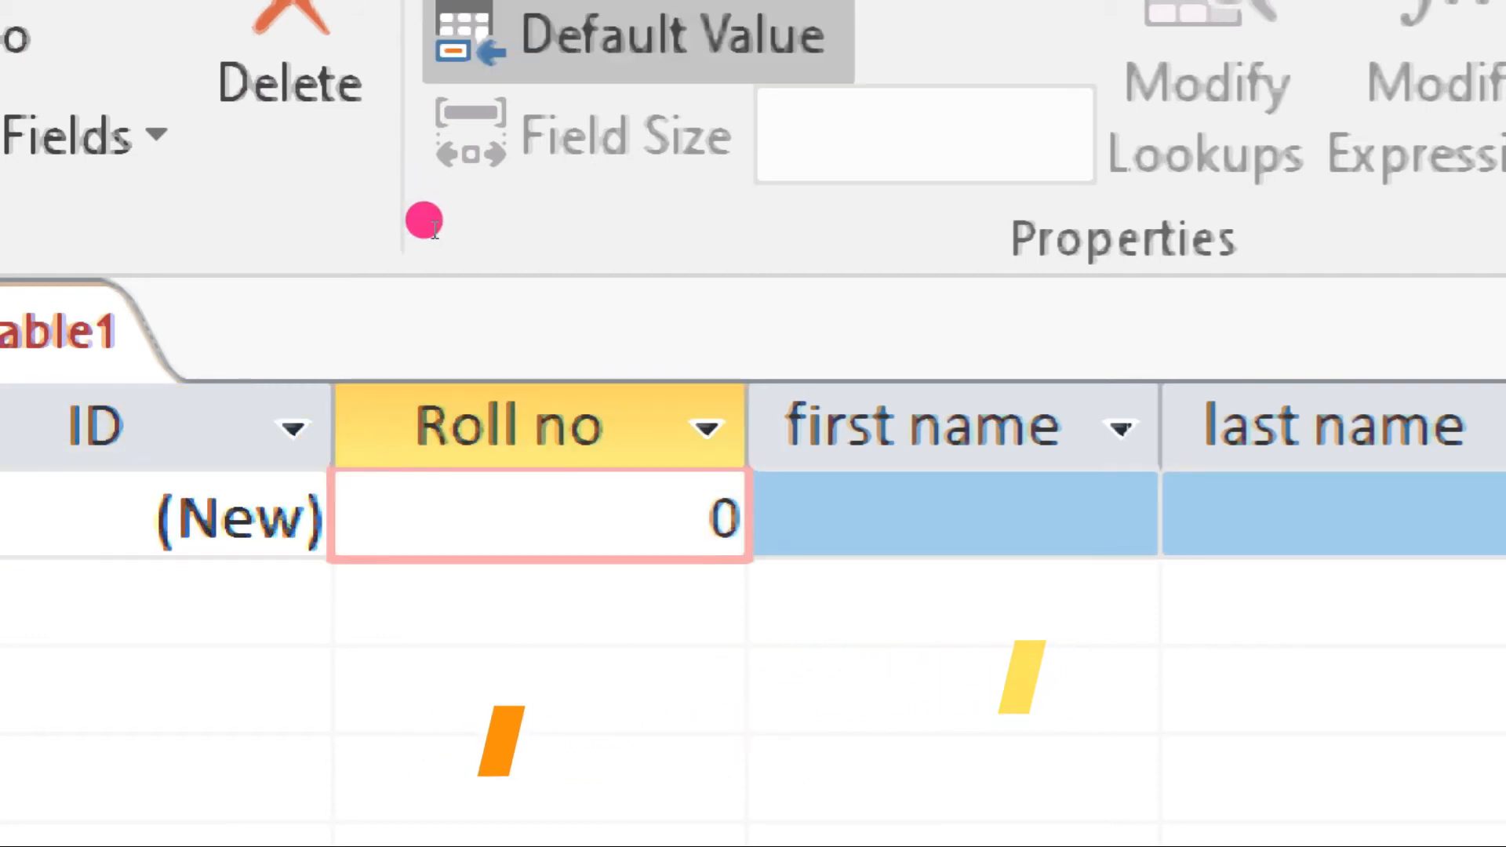
pyautogui.press('Delete')
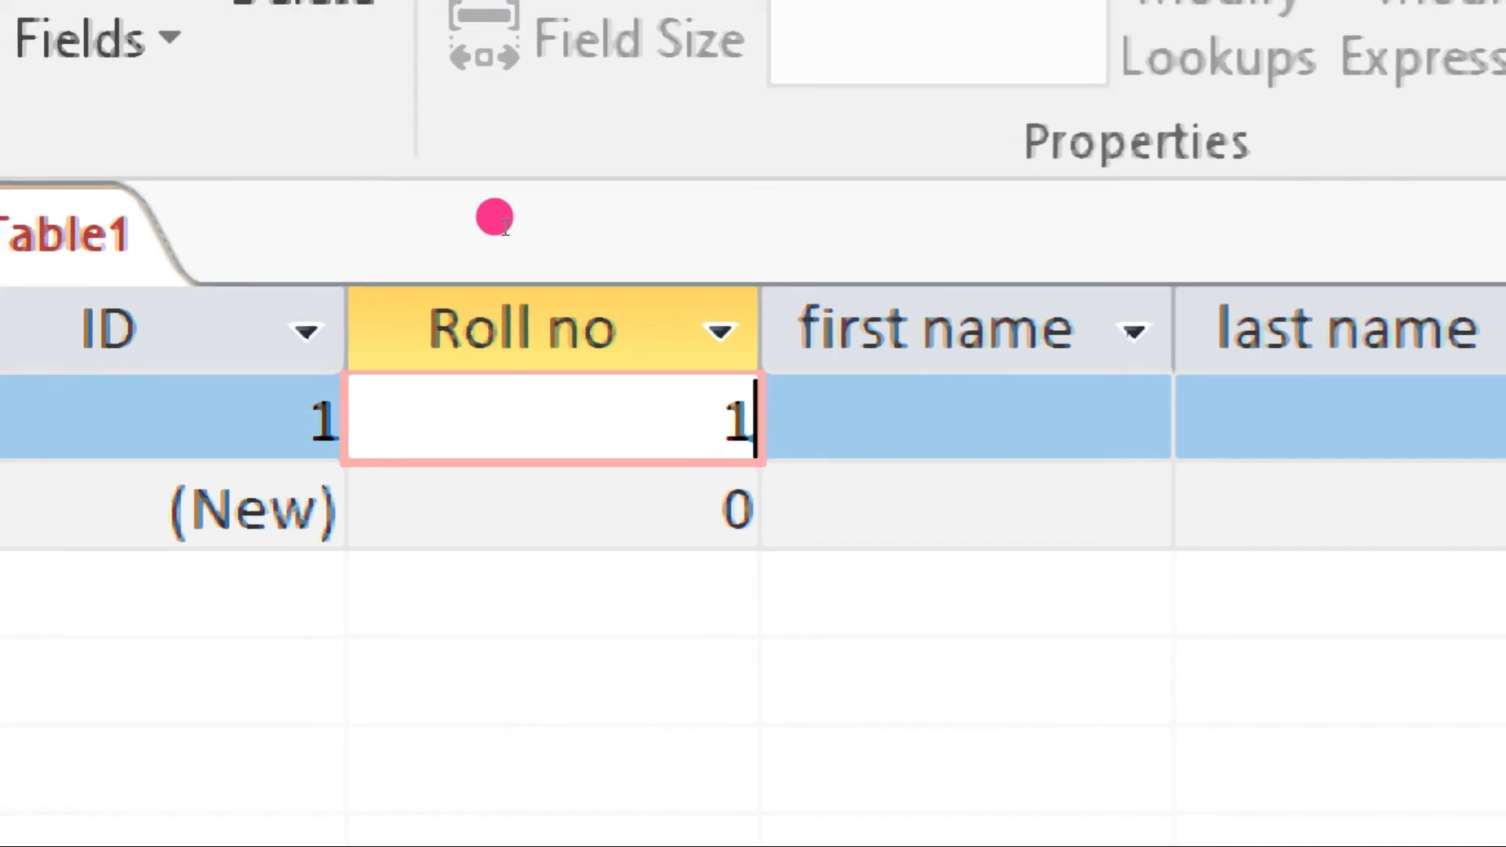
pyautogui.press('Tab')
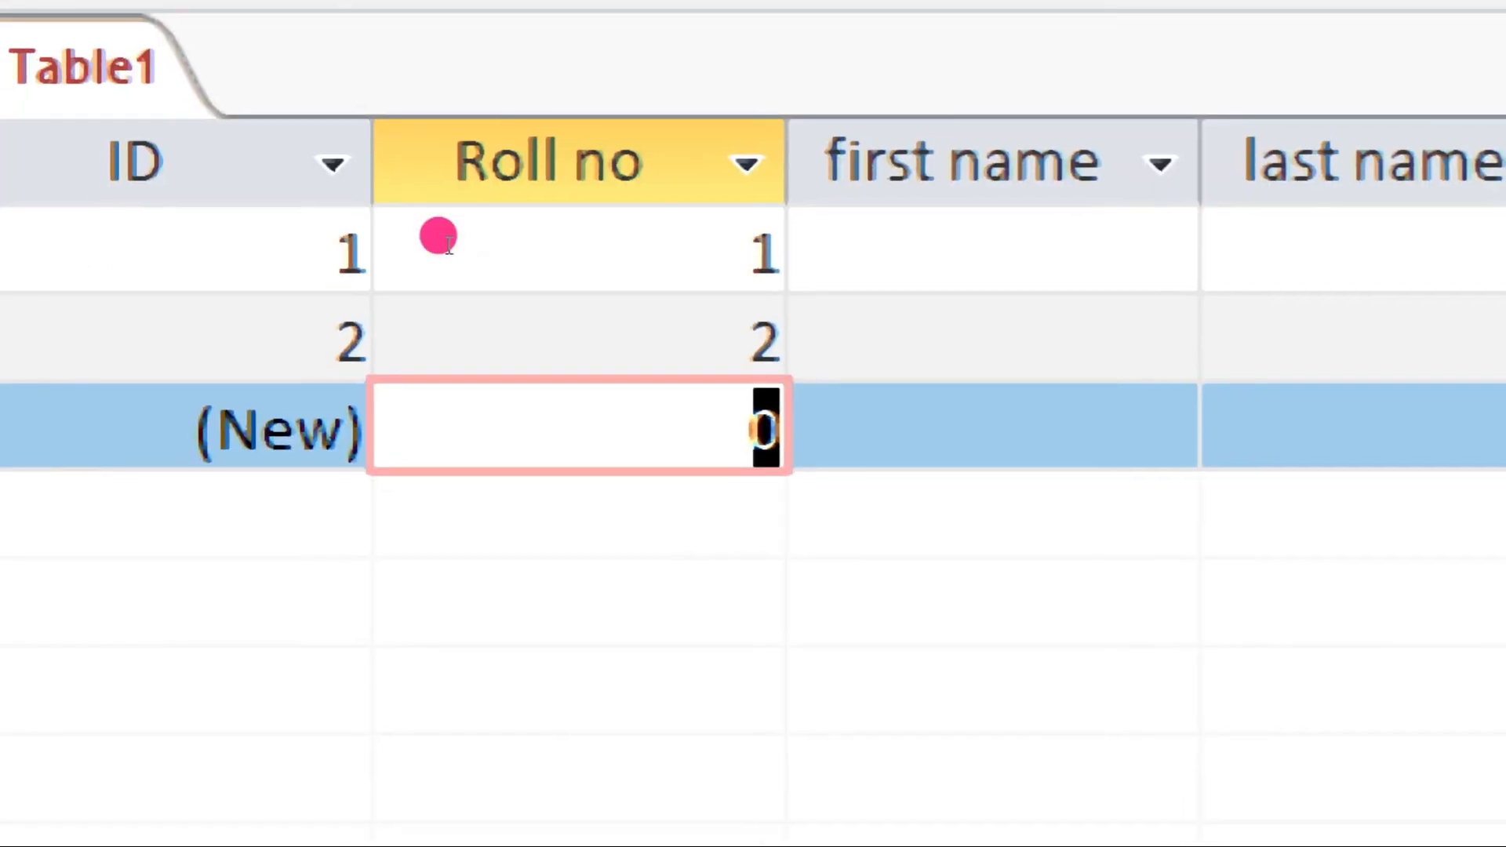
pyautogui.write('3')
pyautogui.press('Down')
pyautogui.write('4')
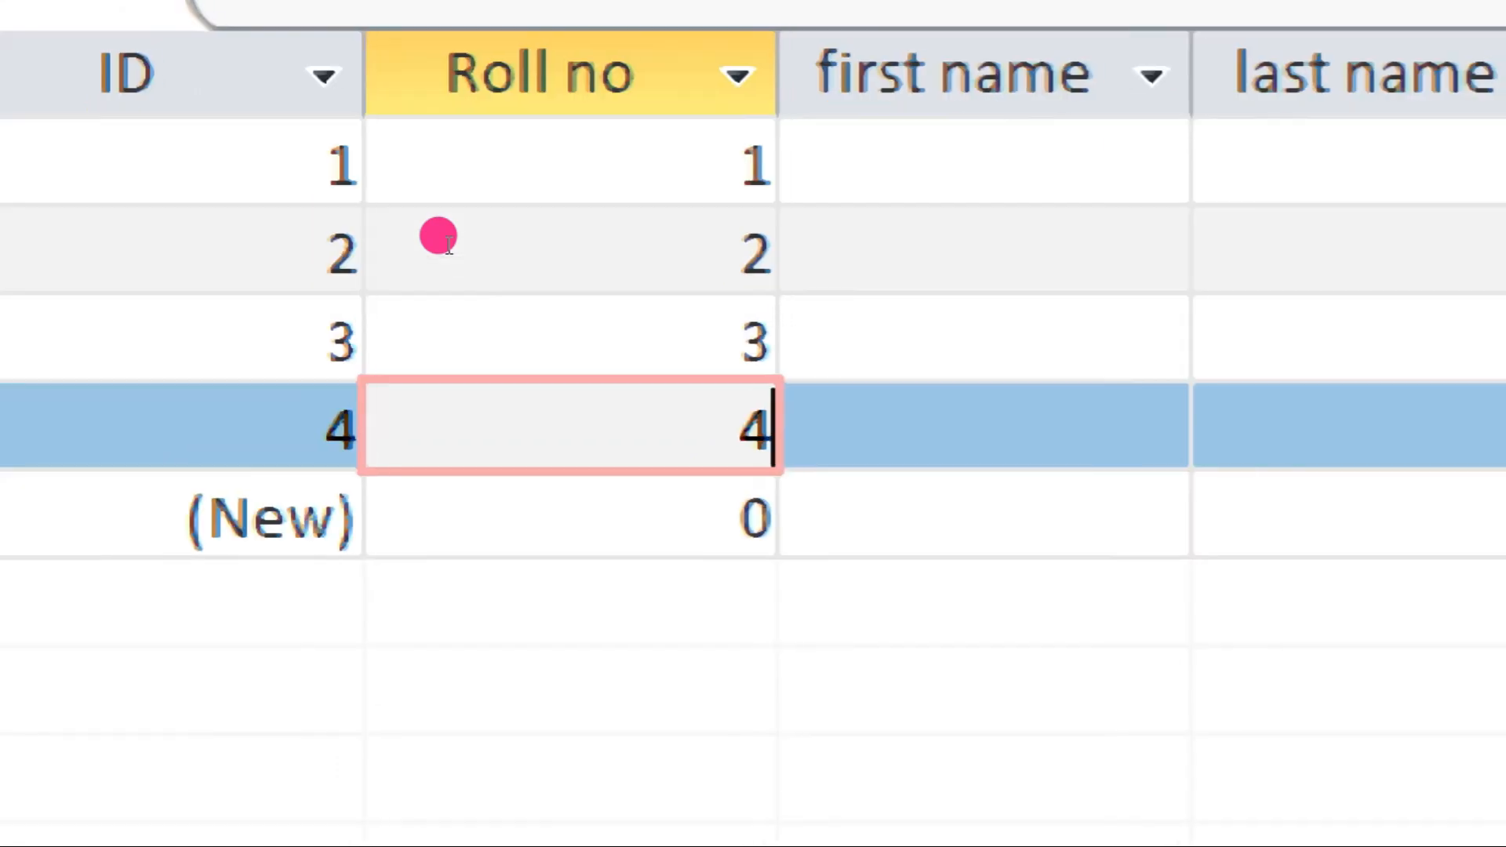
pyautogui.press('Down')
pyautogui.write('5')
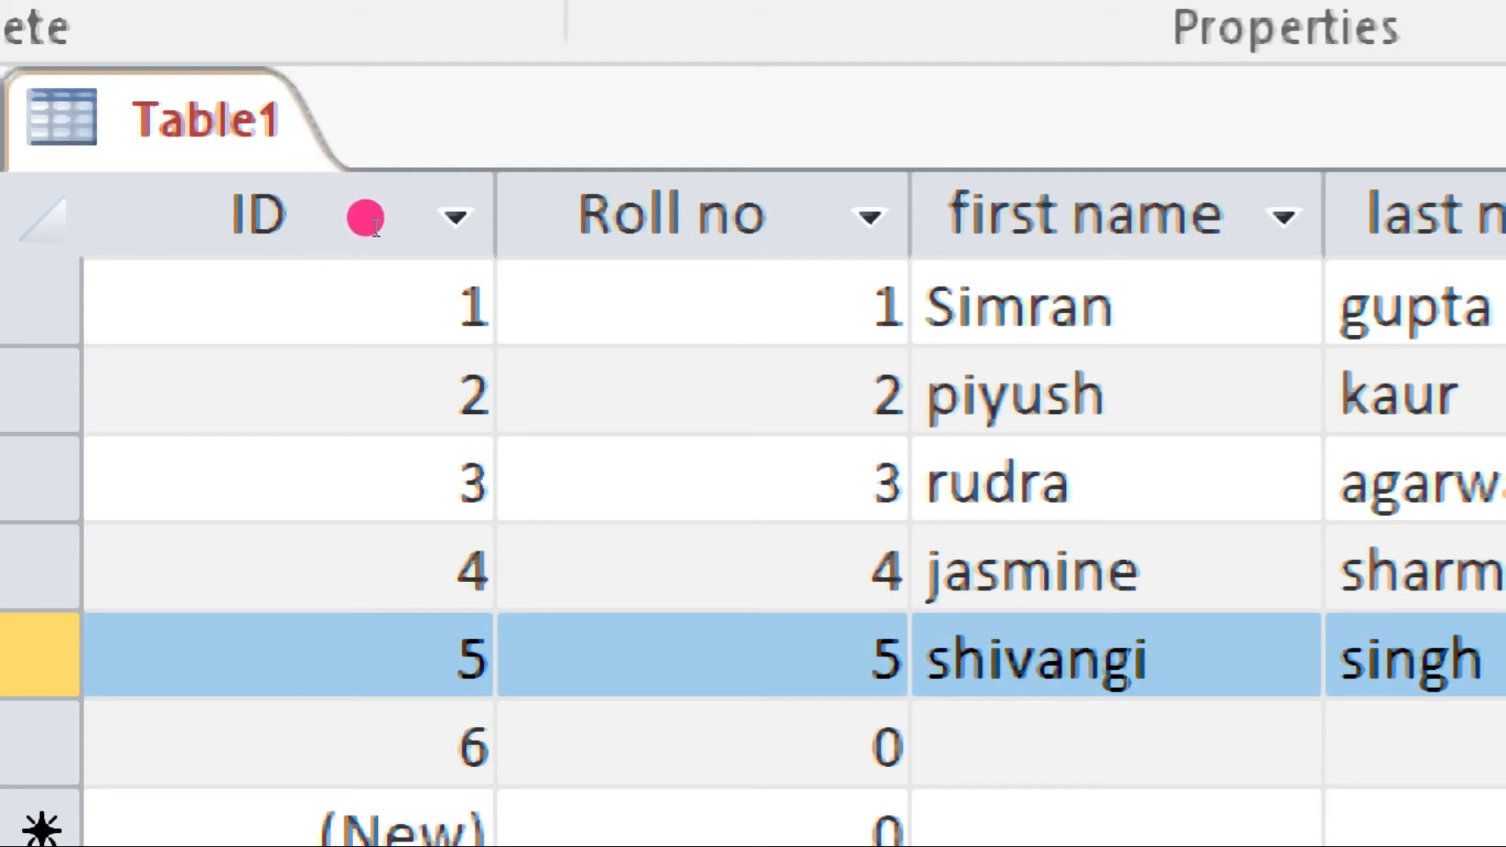
pyautogui.click(347, 219)
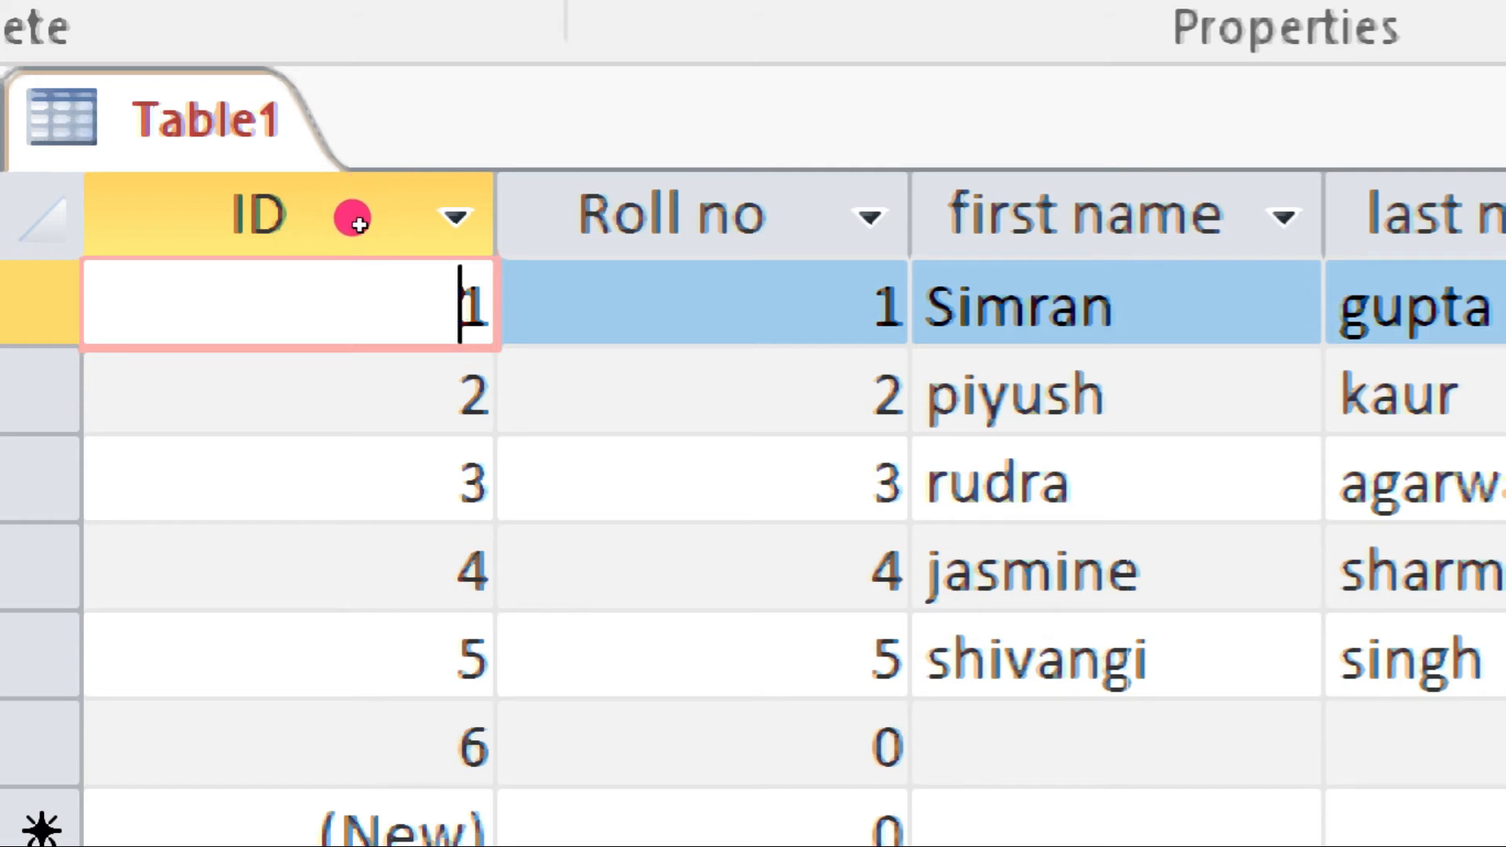
pyautogui.press('Tab')
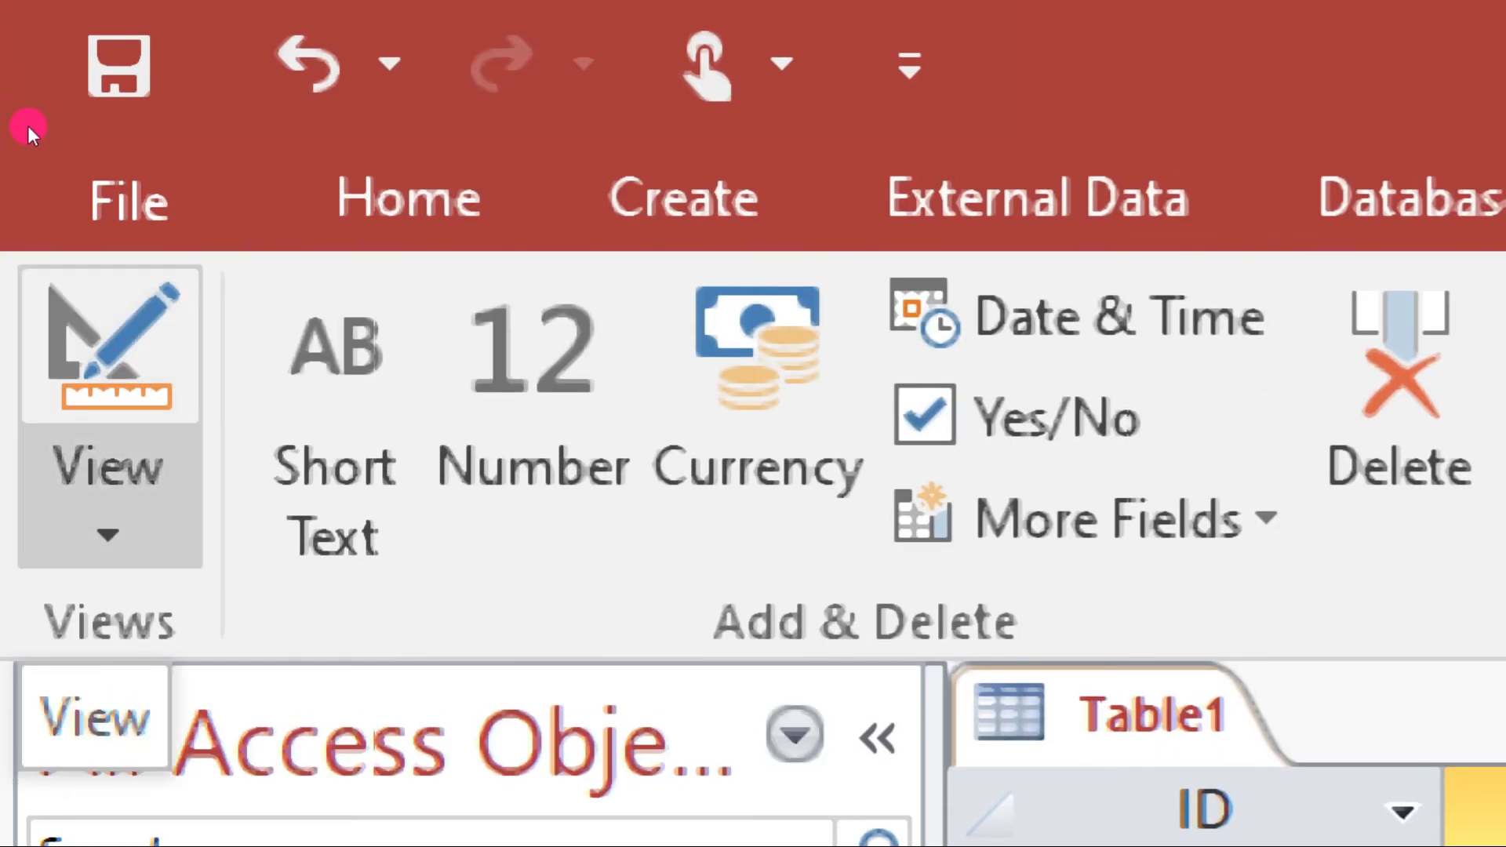
# - Save Table1 and switch it from Datasheet View to Design View
pyautogui.hotkey('alt', 'Down')
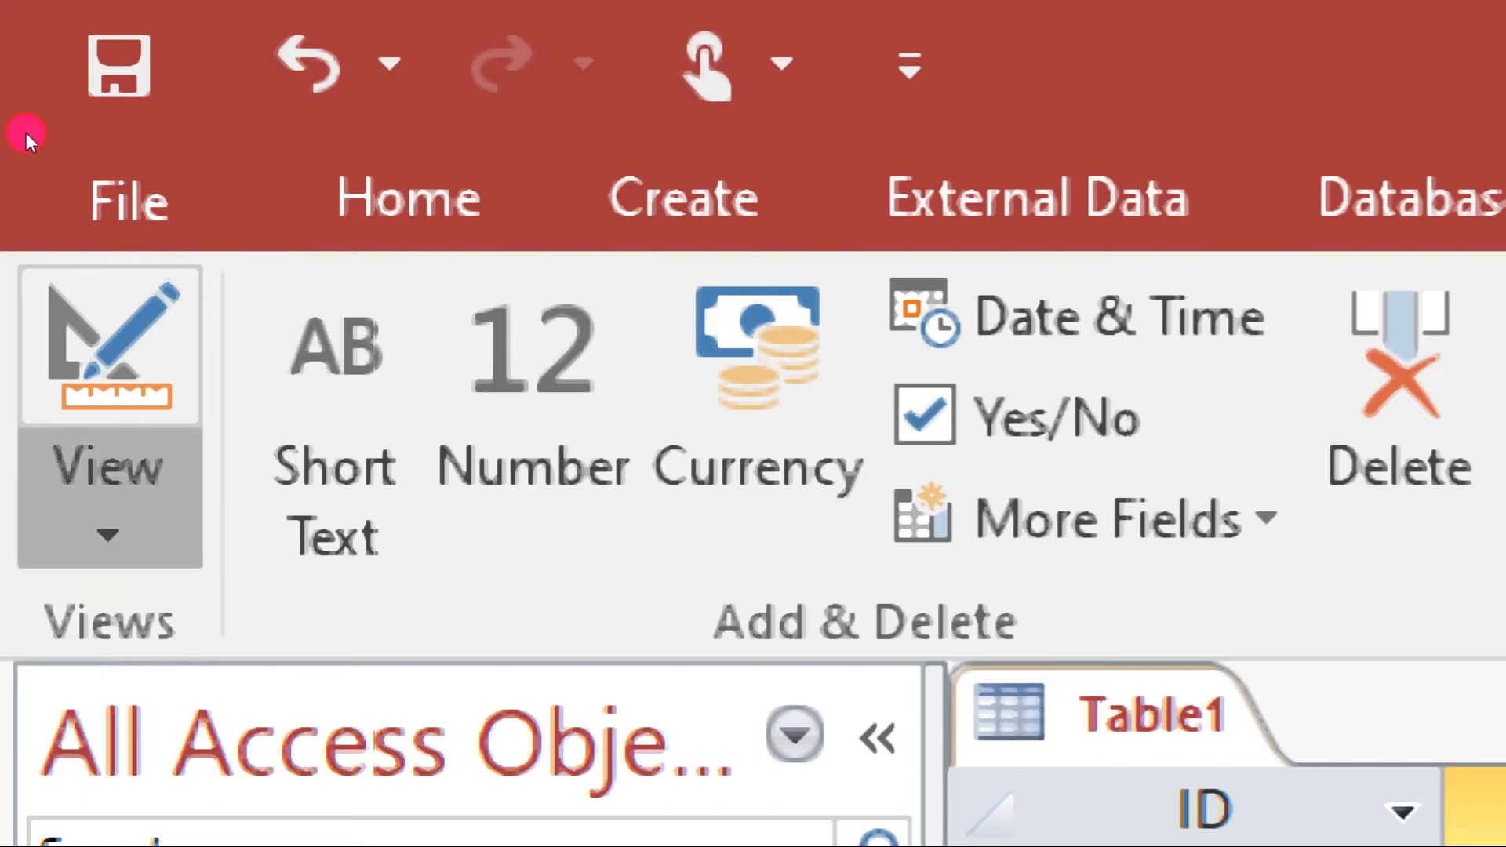
pyautogui.press('Down')
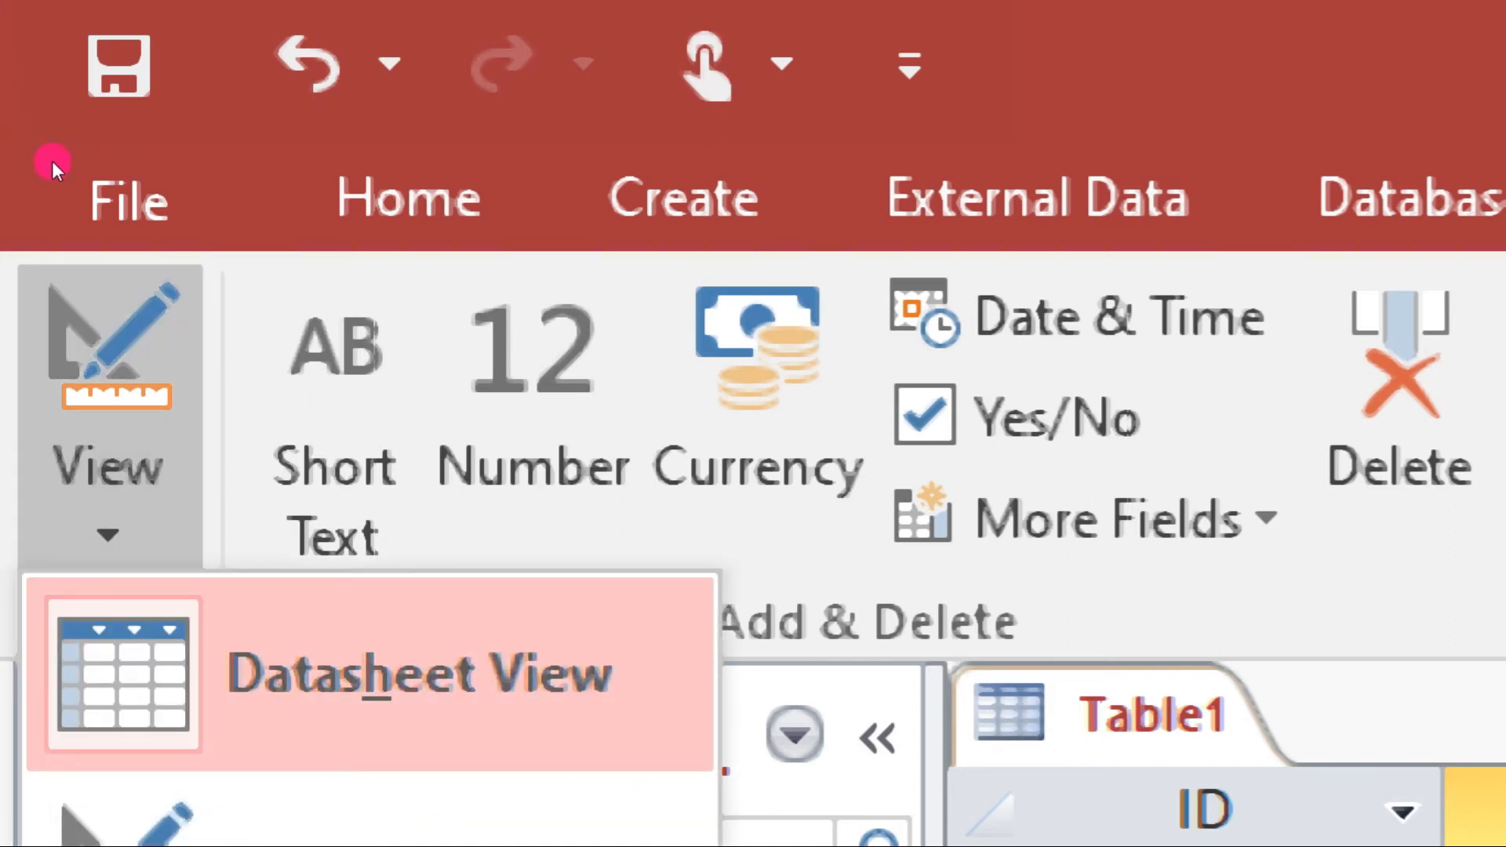
pyautogui.press('Down')
pyautogui.press('Up')
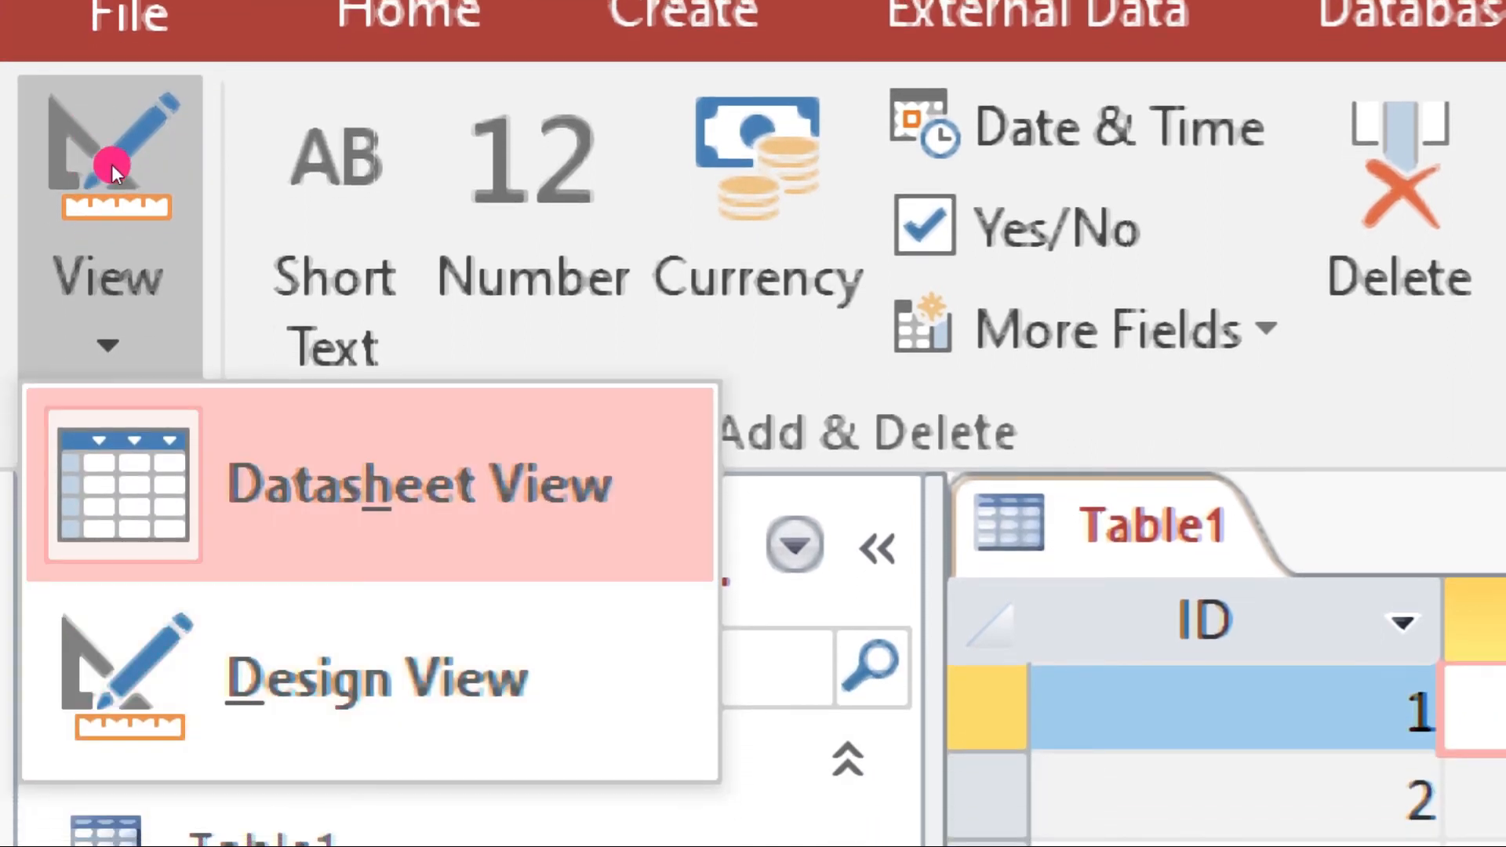
pyautogui.press('Down')
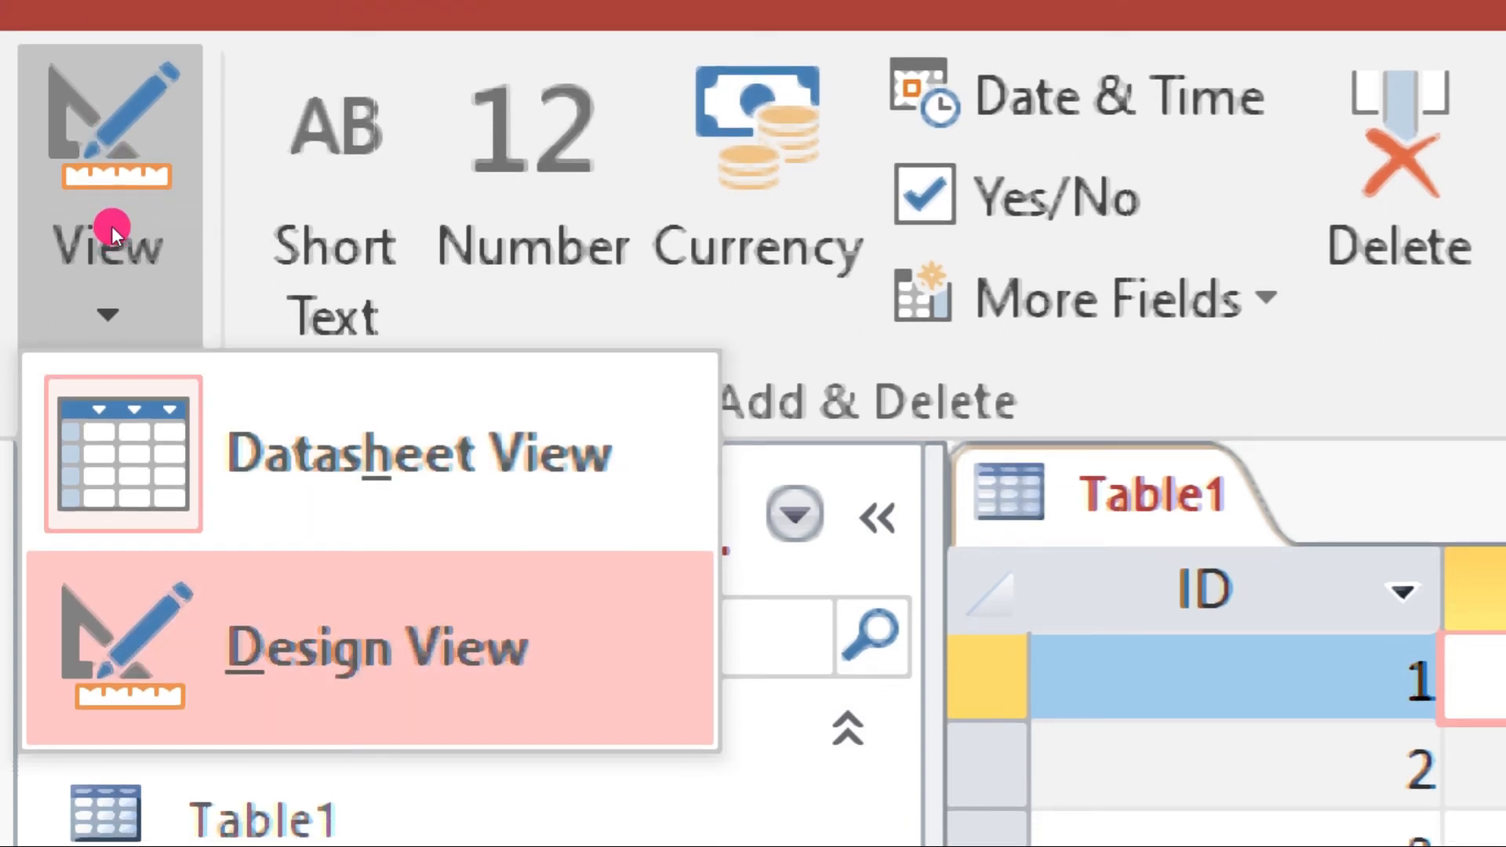
pyautogui.press('Escape')
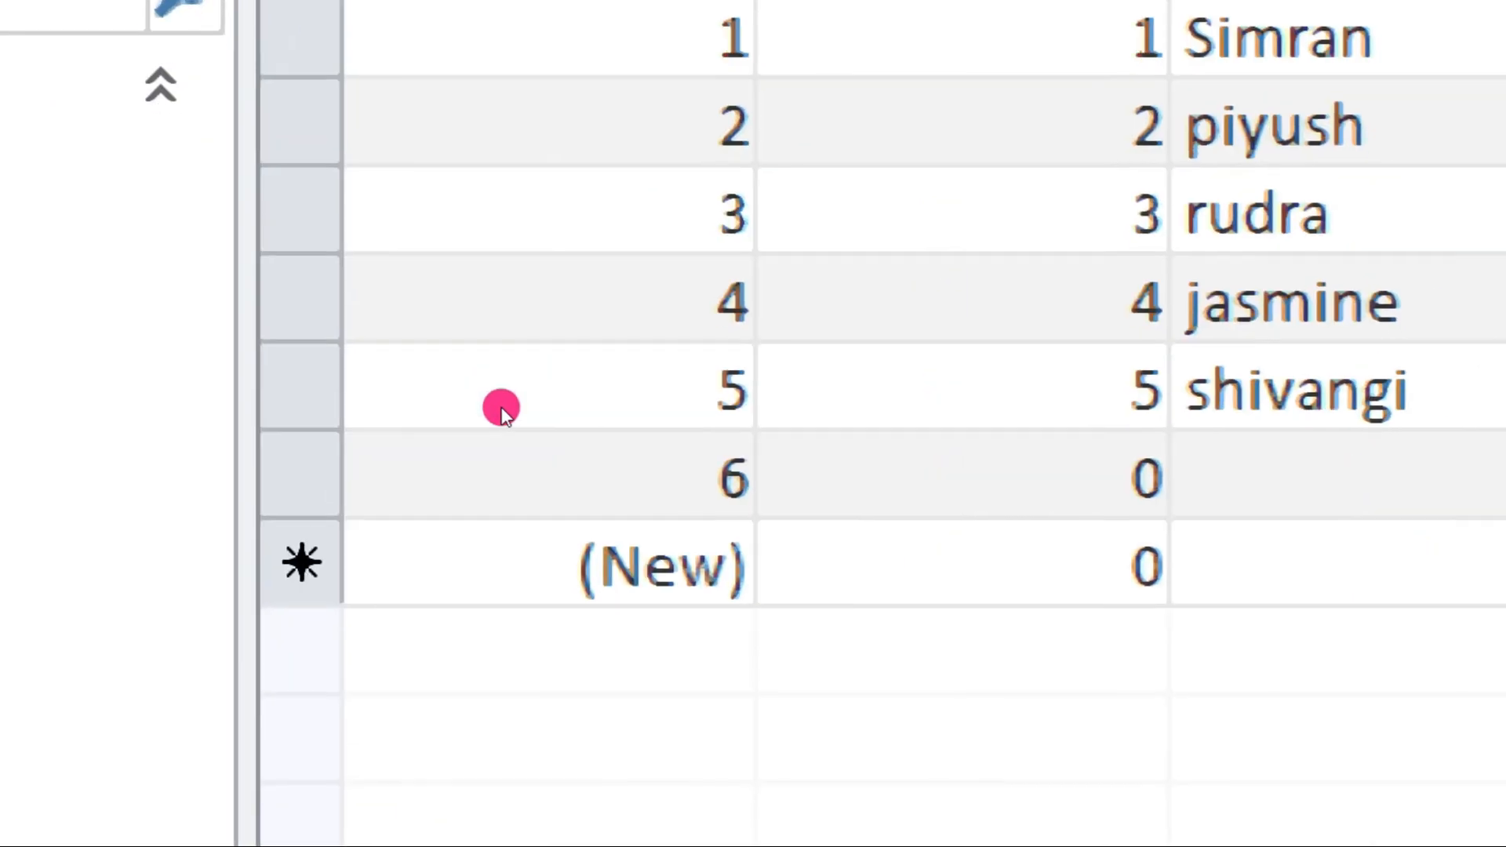
pyautogui.hotkey('ctrl', 's')
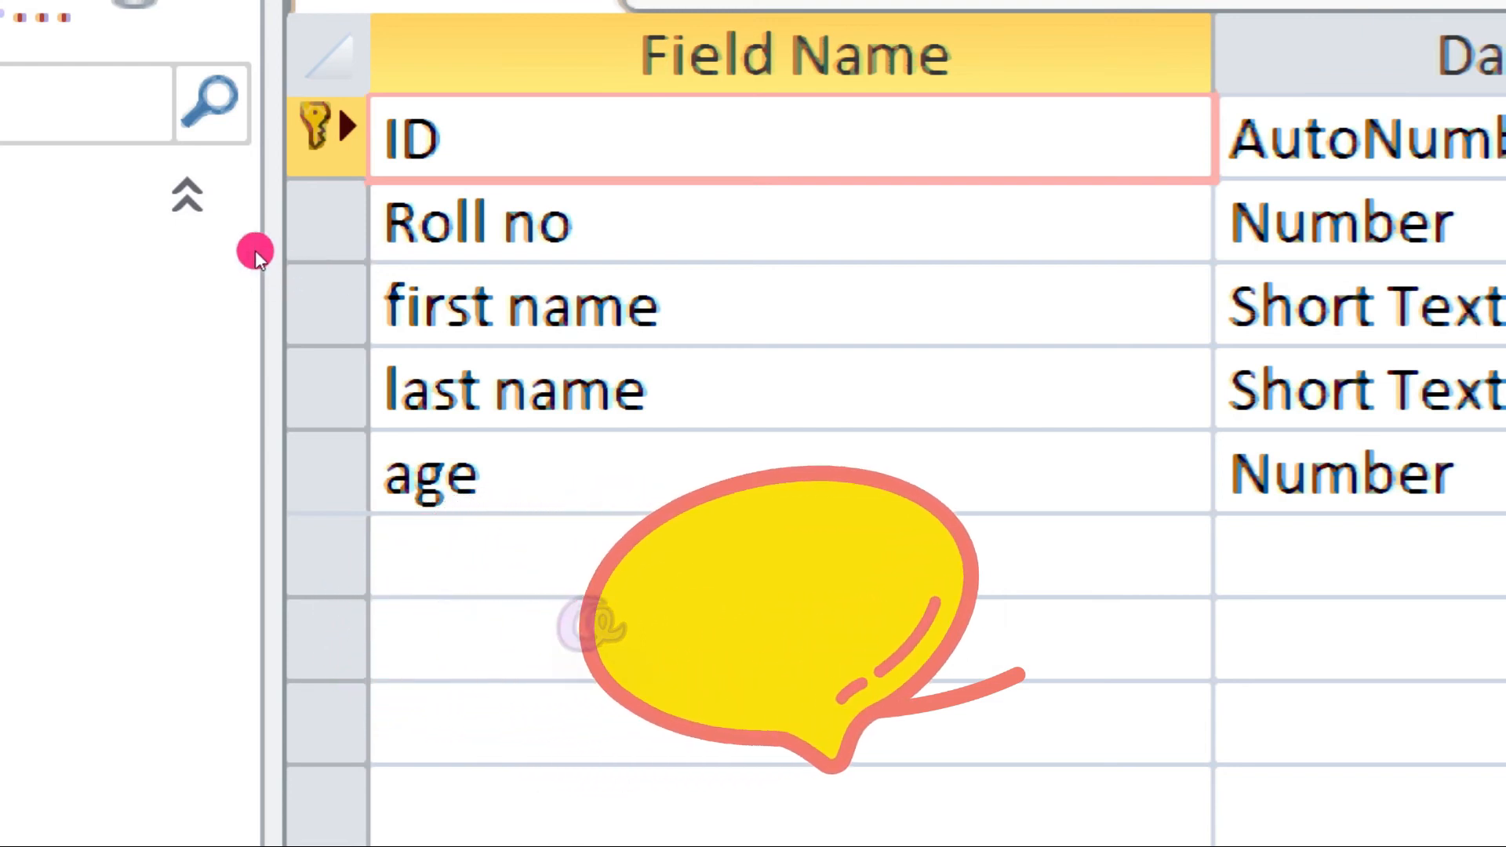
# - Make the Roll no field the table's primary key
pyautogui.press('Down')
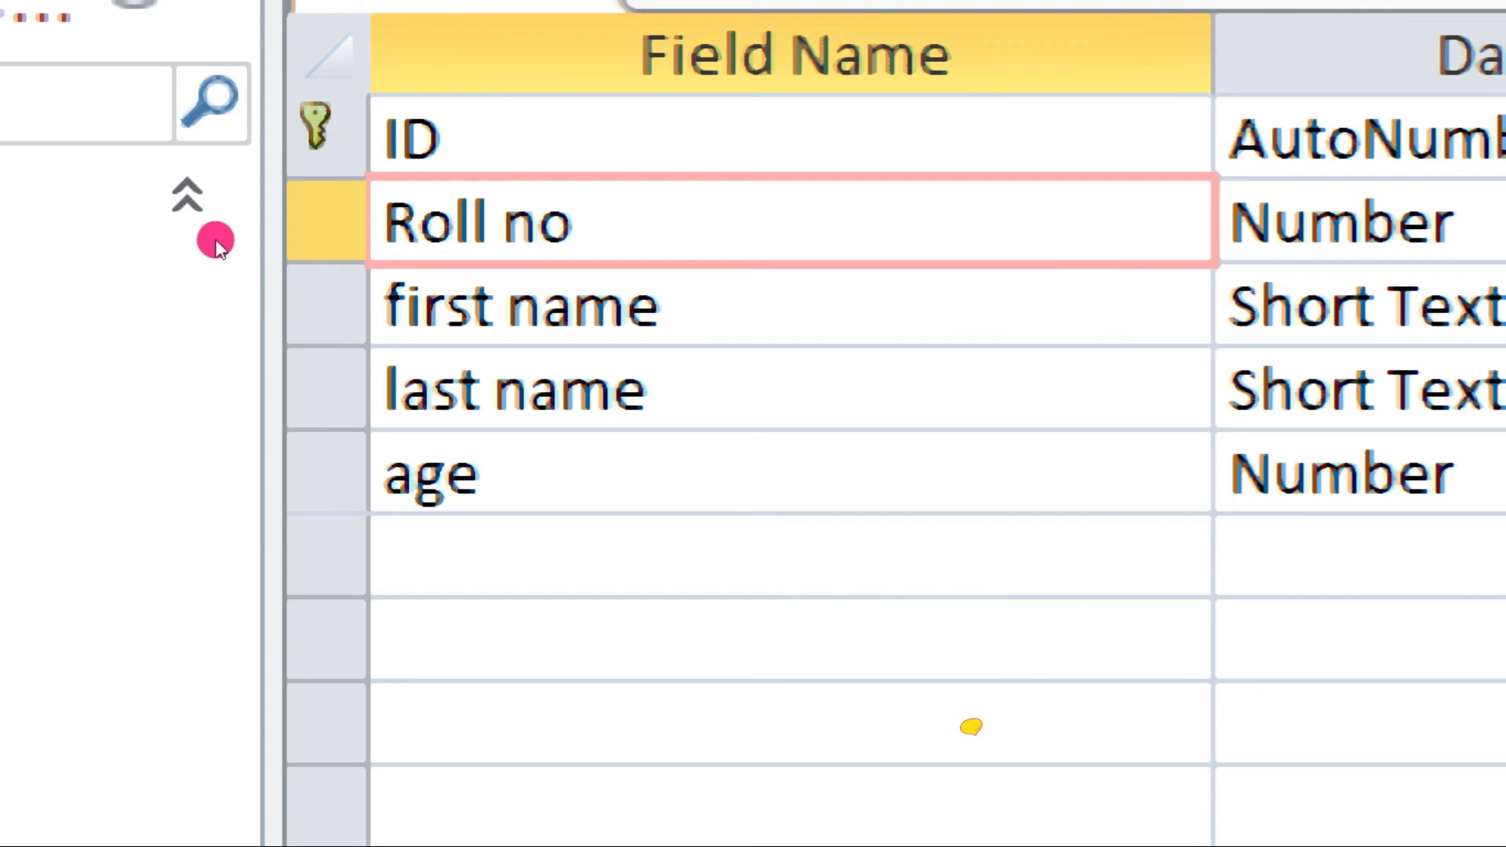
pyautogui.hotkey('shift', 'space')
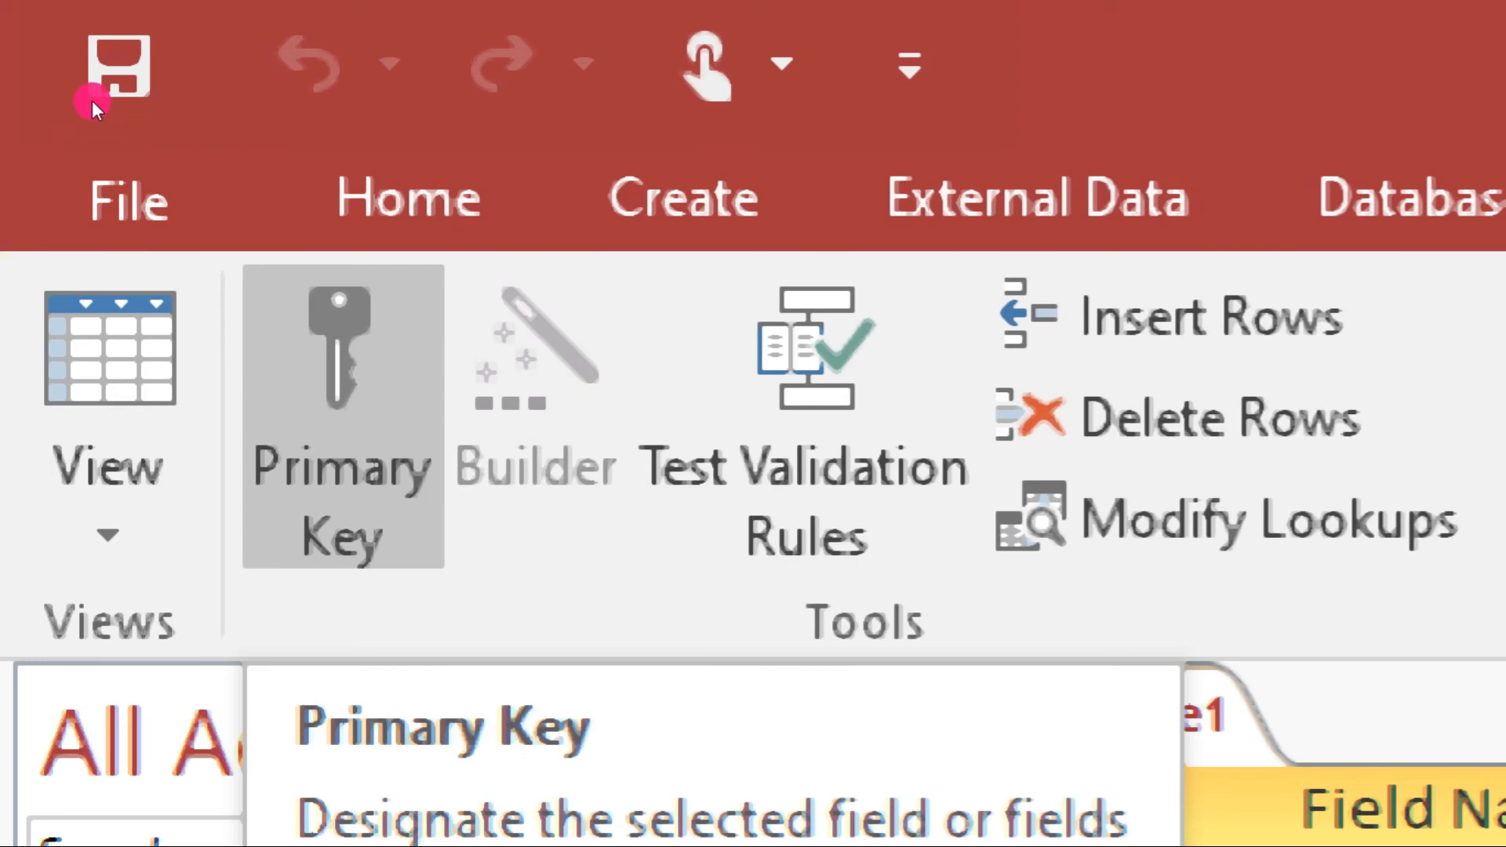
pyautogui.click(367, 402)
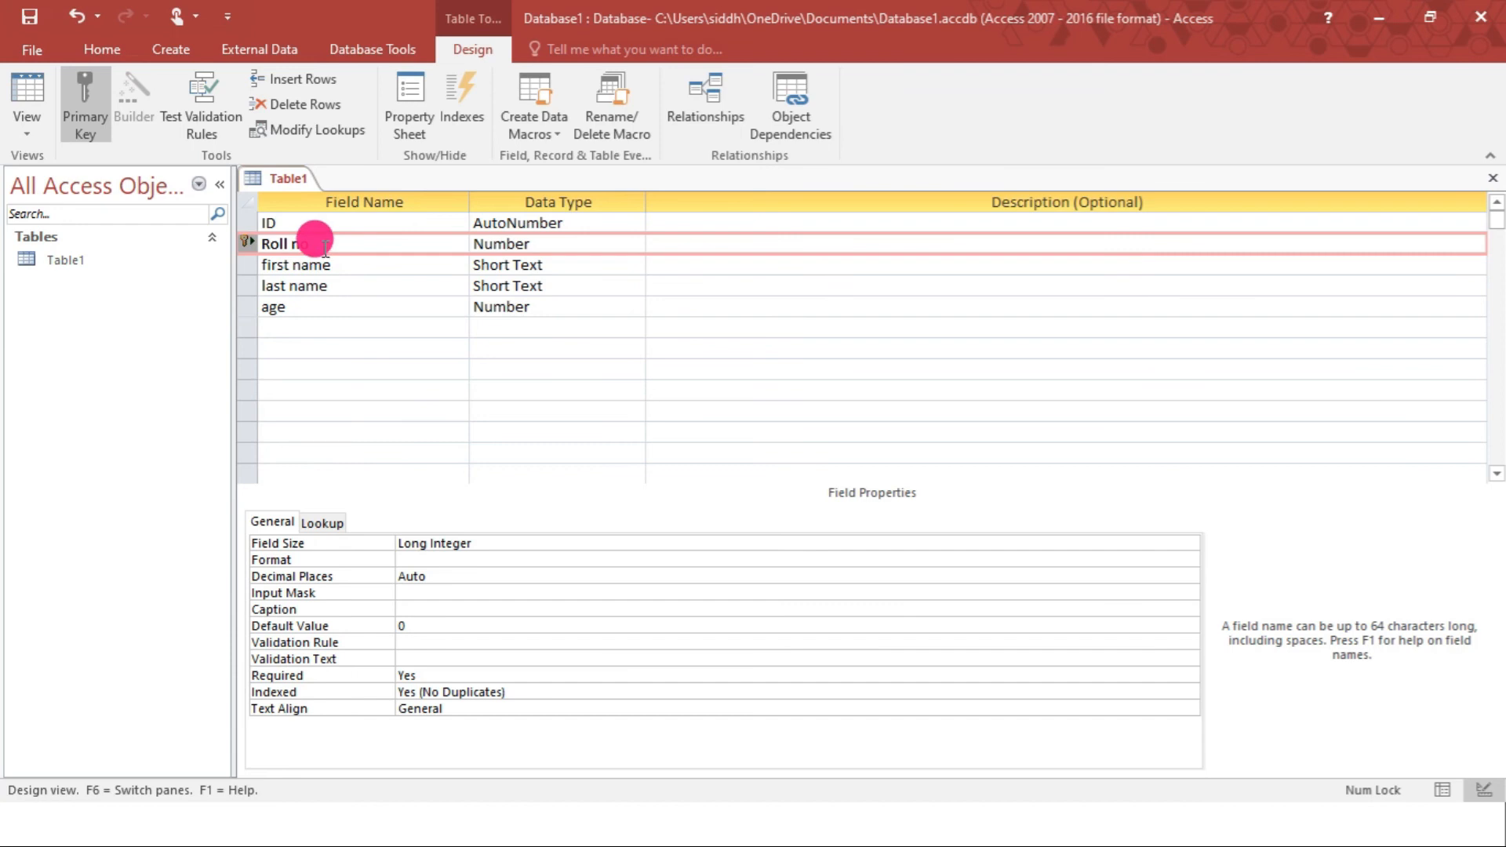
# - Switch Table1 to Datasheet View, saving the design changes
pyautogui.click(27, 129)
pyautogui.click(54, 162)
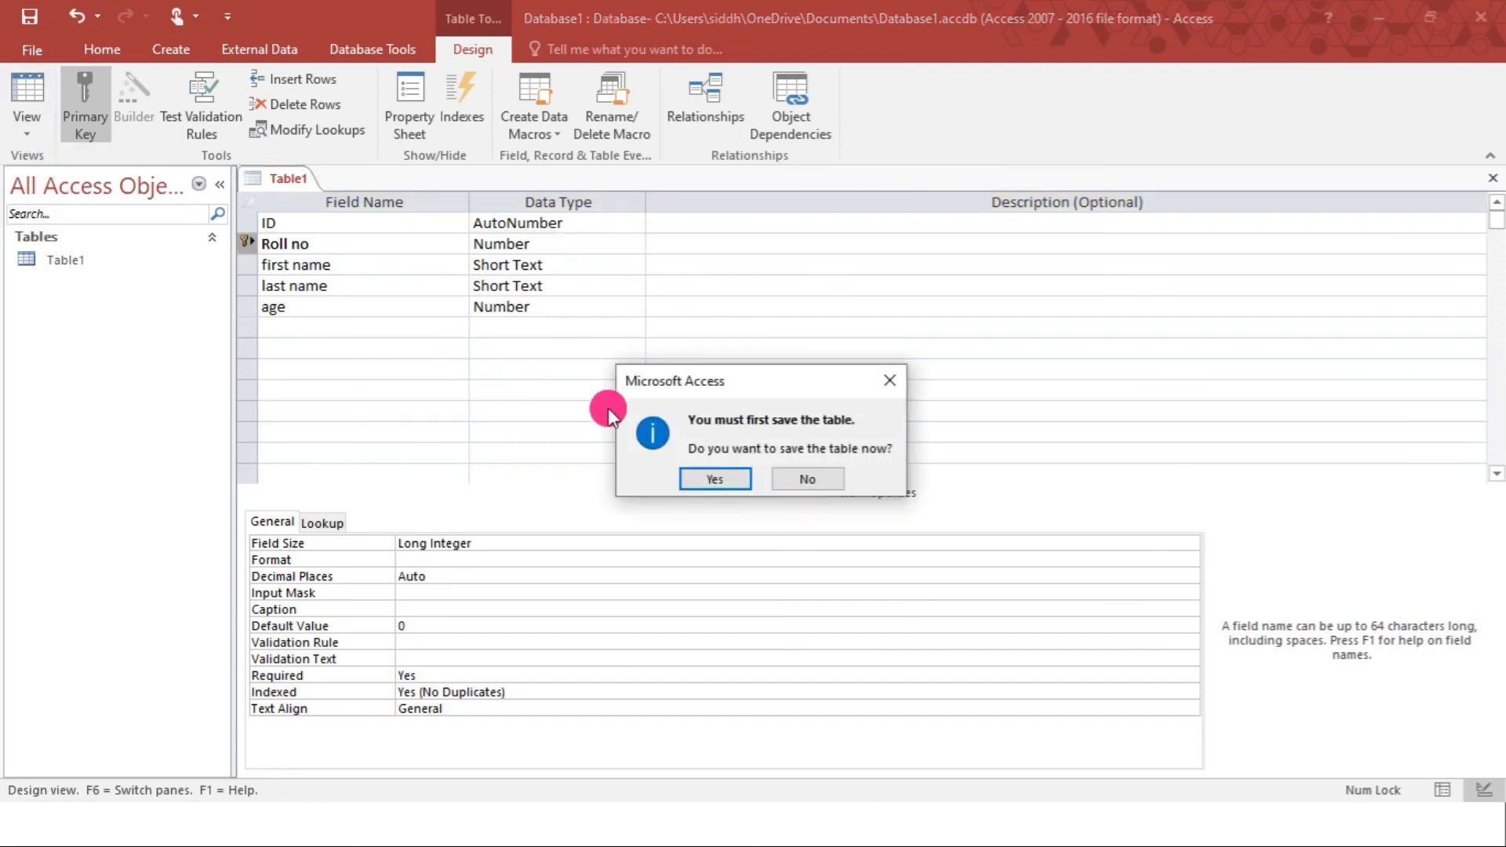
pyautogui.click(715, 480)
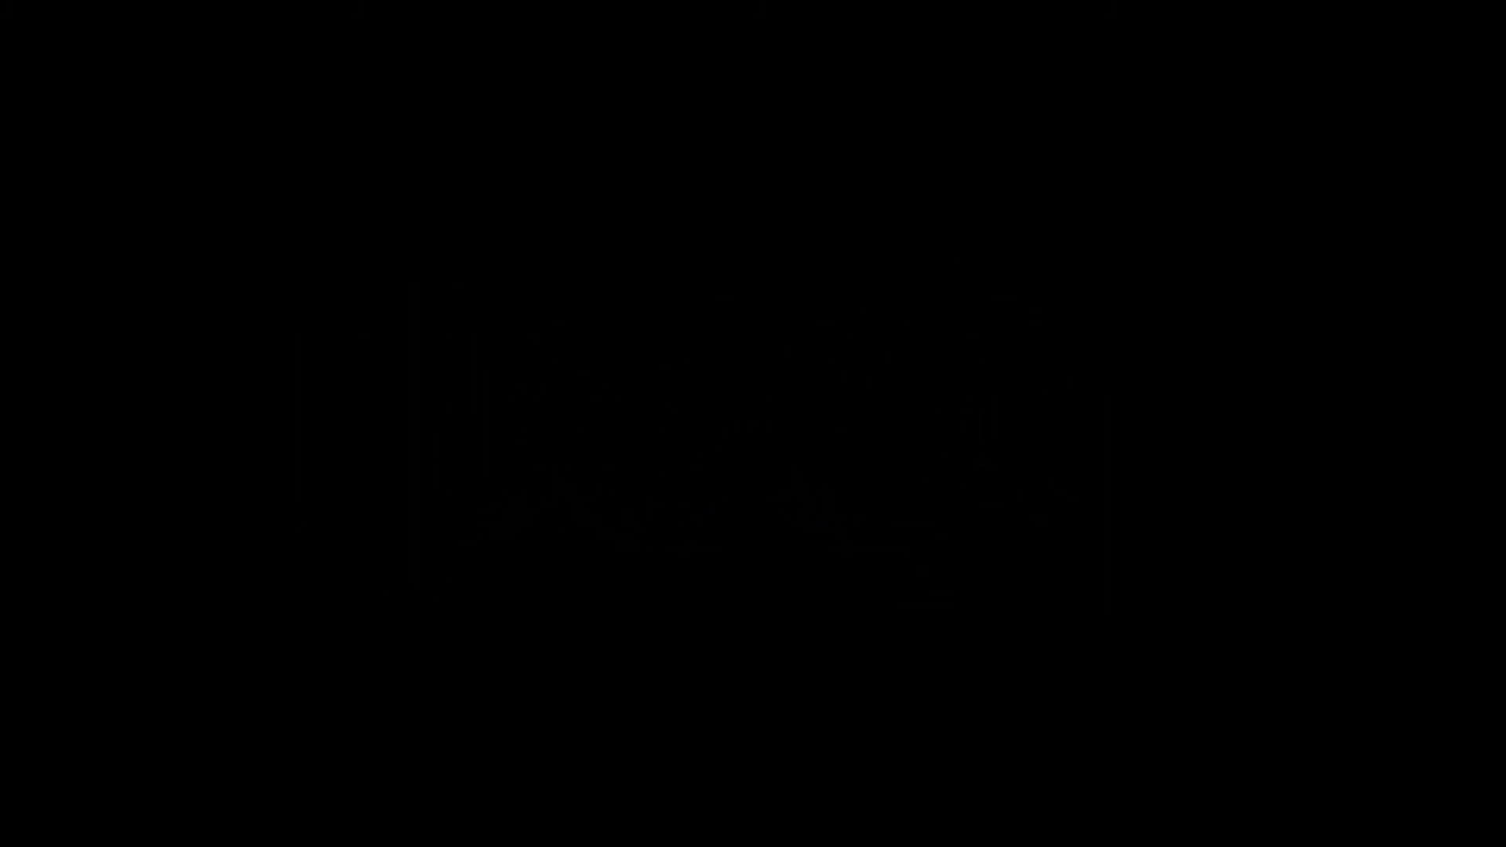
# - Delete the blank record with roll number 0 from Table1
pyautogui.click(345, 225)
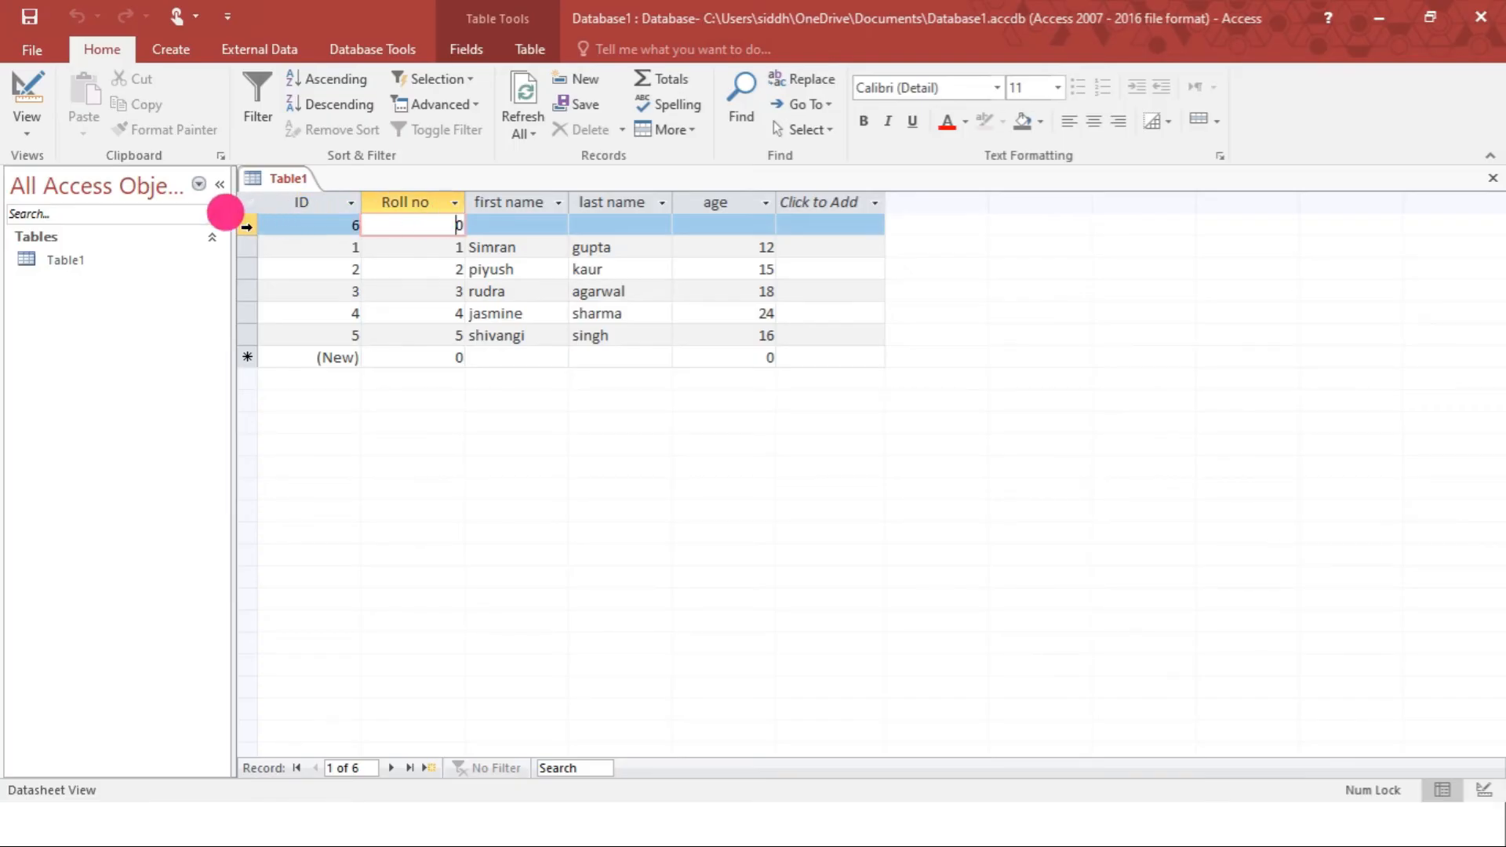
pyautogui.click(246, 226)
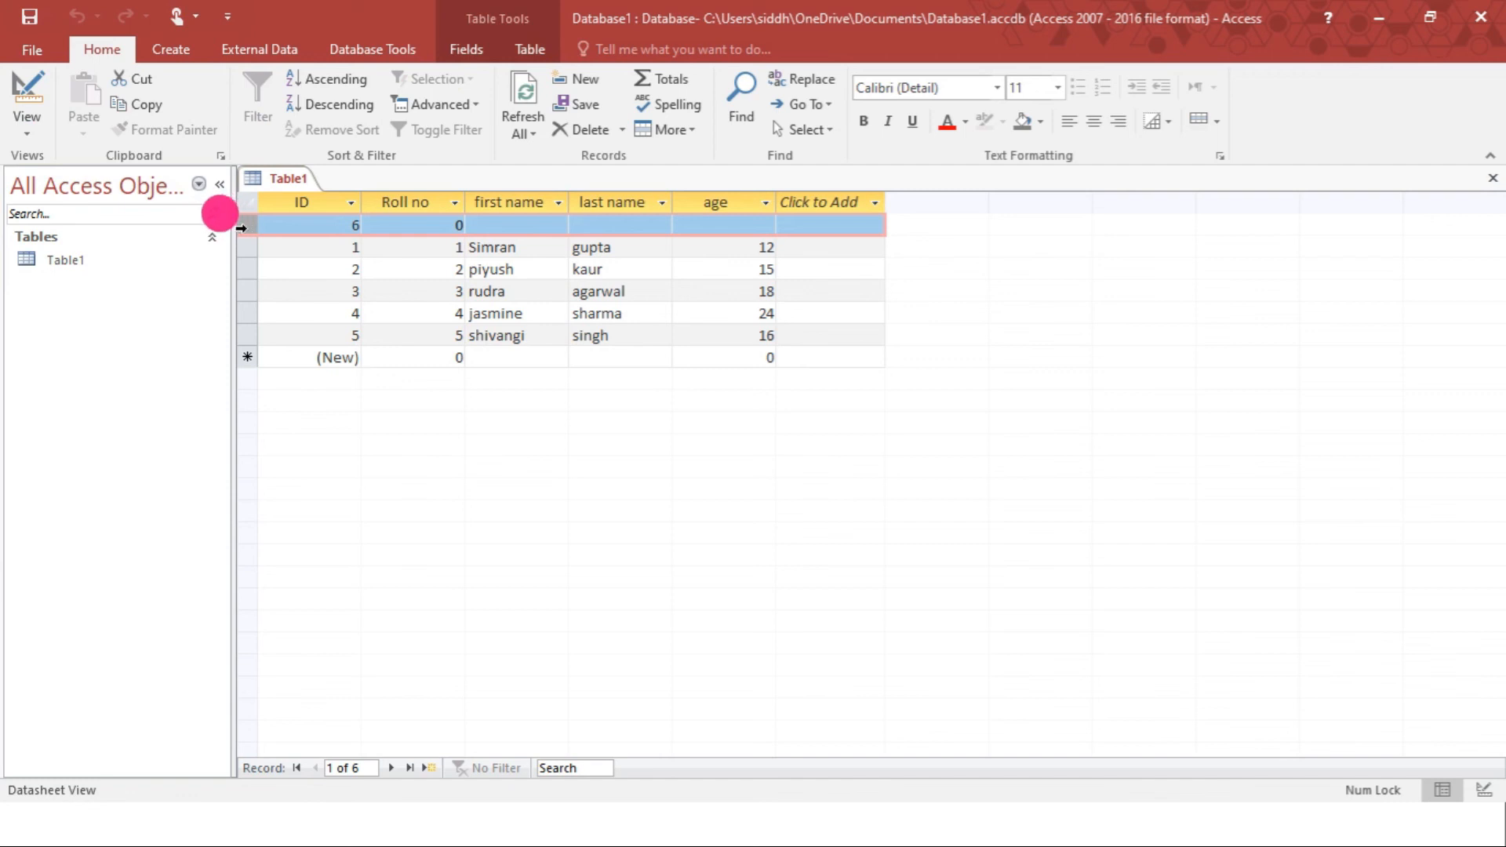
pyautogui.rightClick(242, 229)
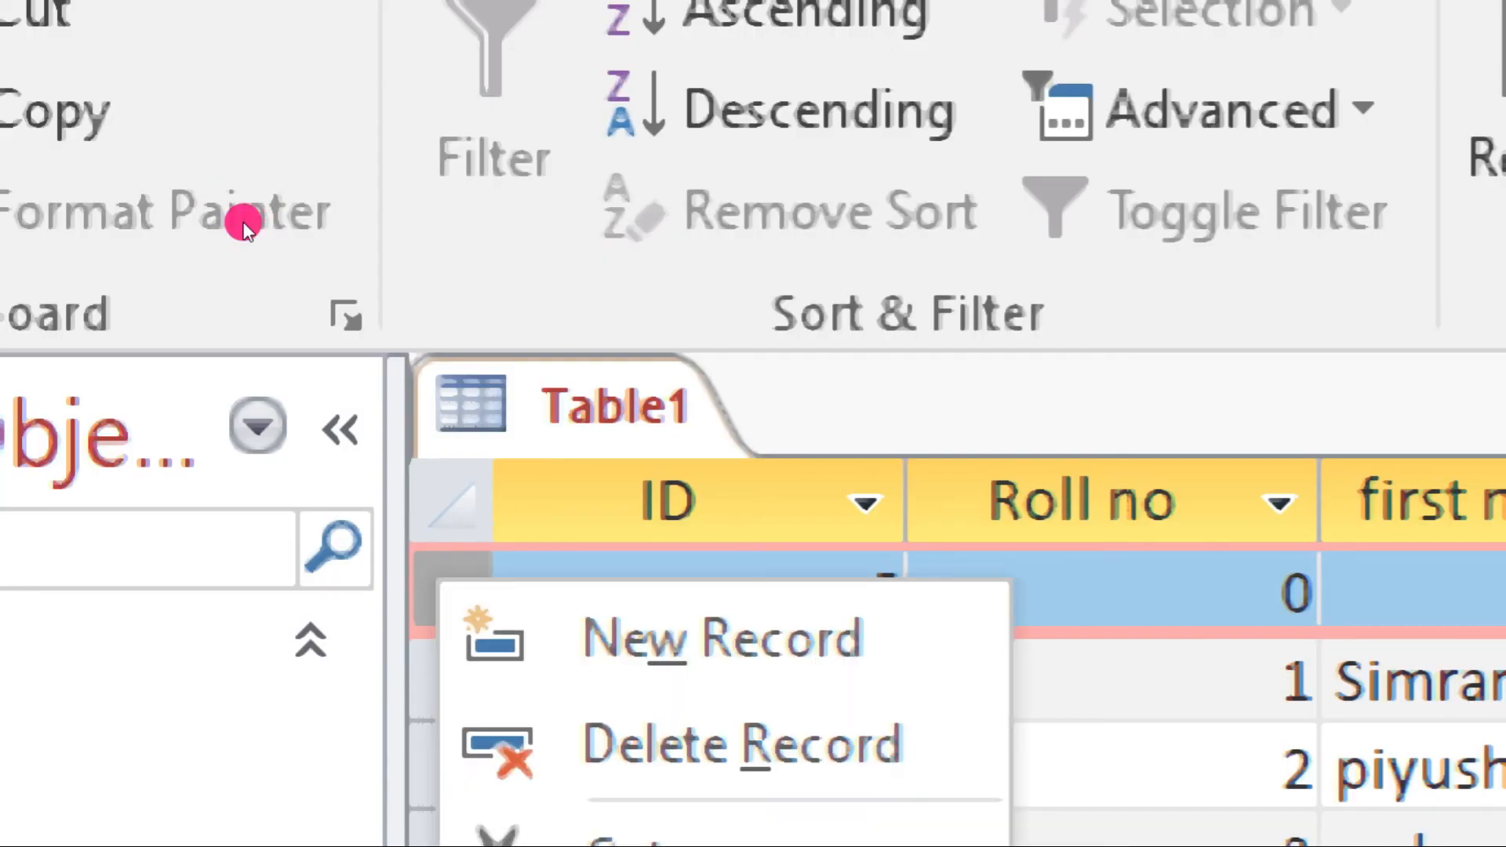
pyautogui.press('Down')
pyautogui.press('Down')
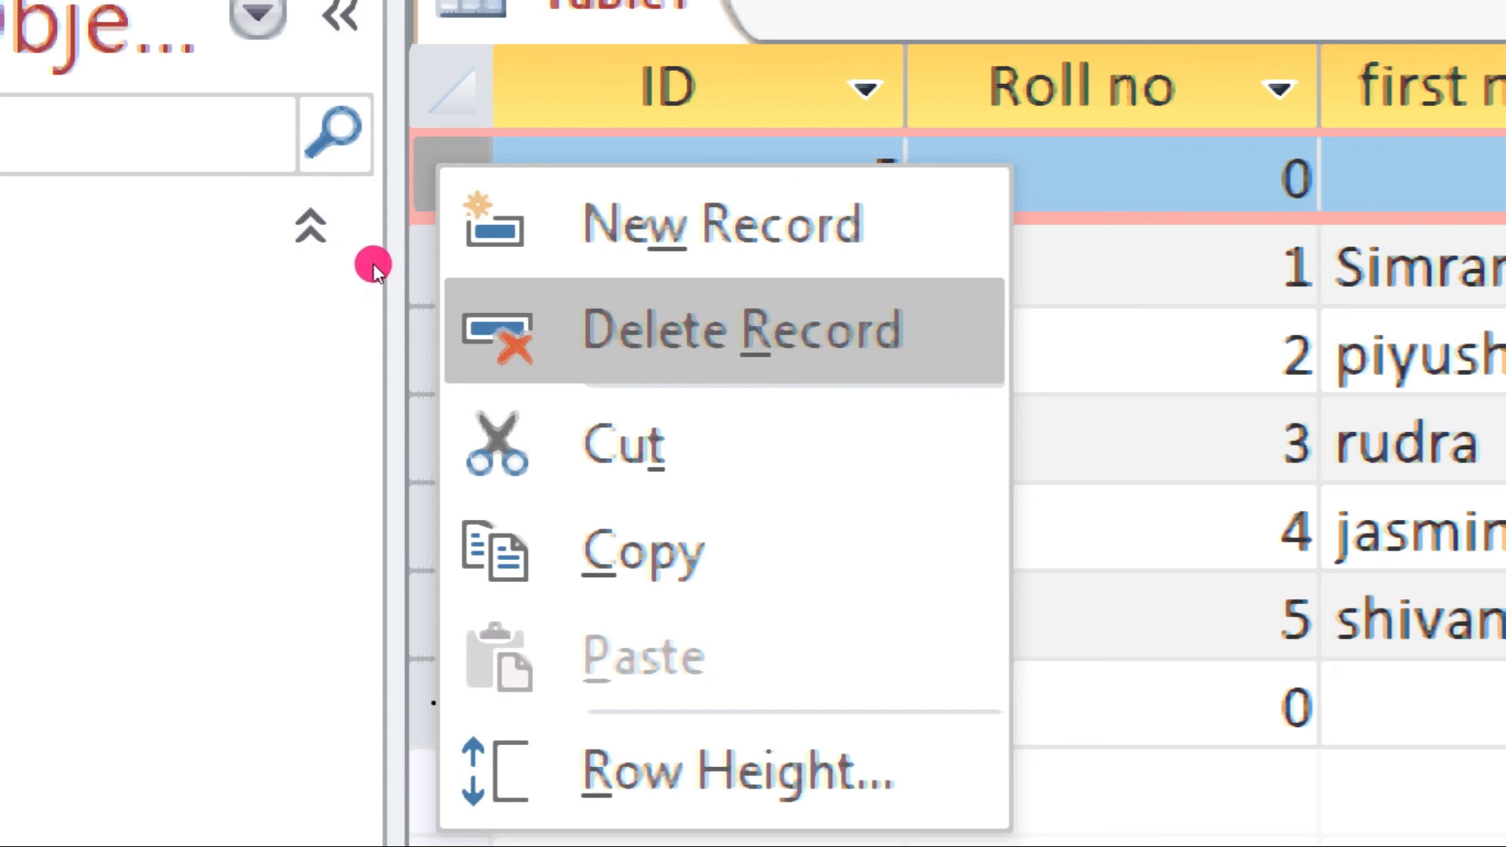
pyautogui.press('Return')
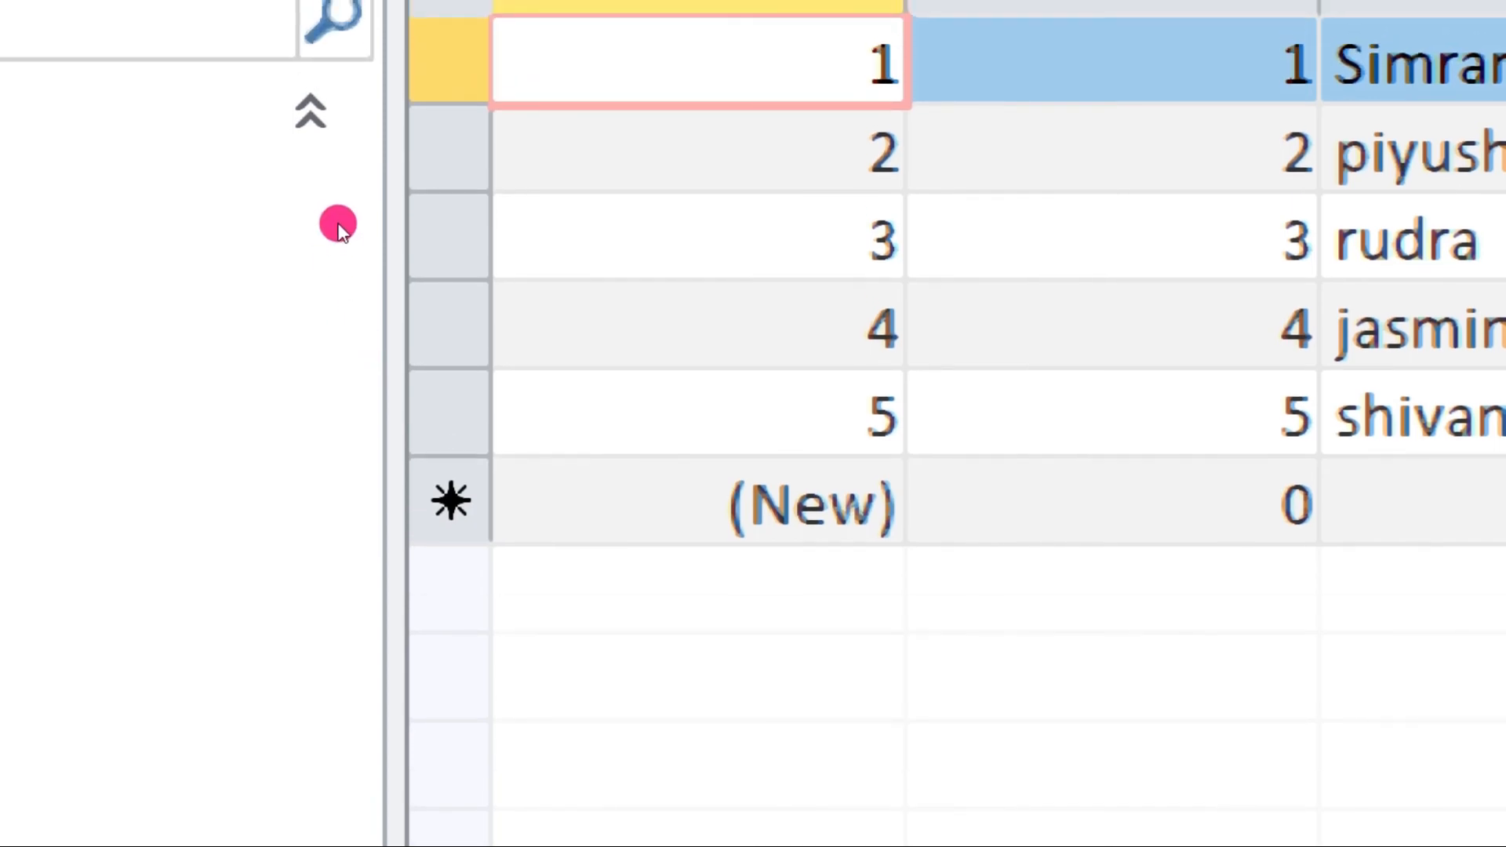
# - Add a new record with roll number 6, the student's first and last names, and age 25
pyautogui.click(447, 439)
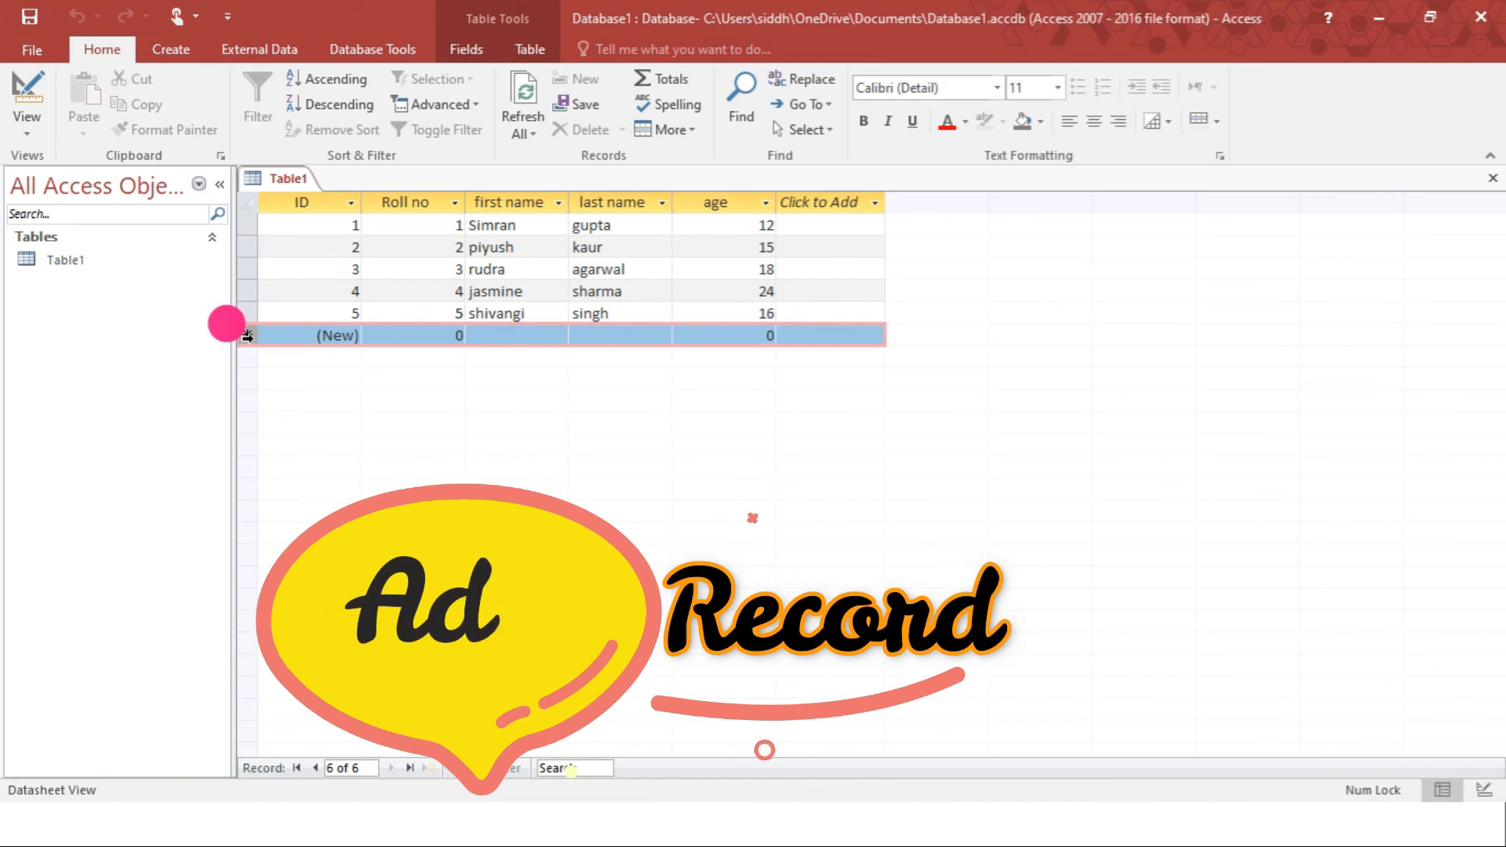
pyautogui.click(406, 334)
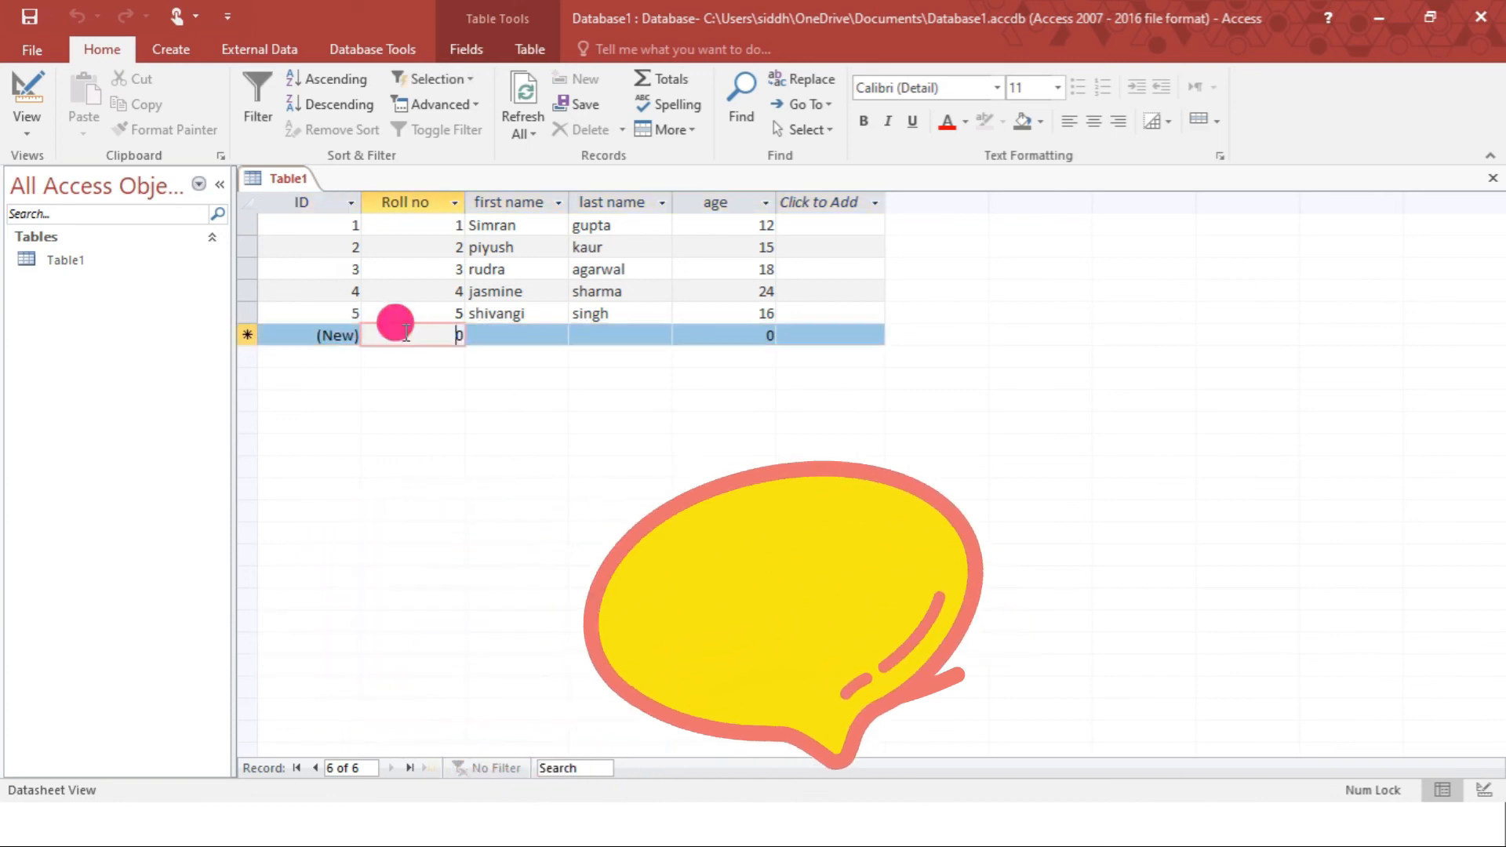
pyautogui.press('BackSpace')
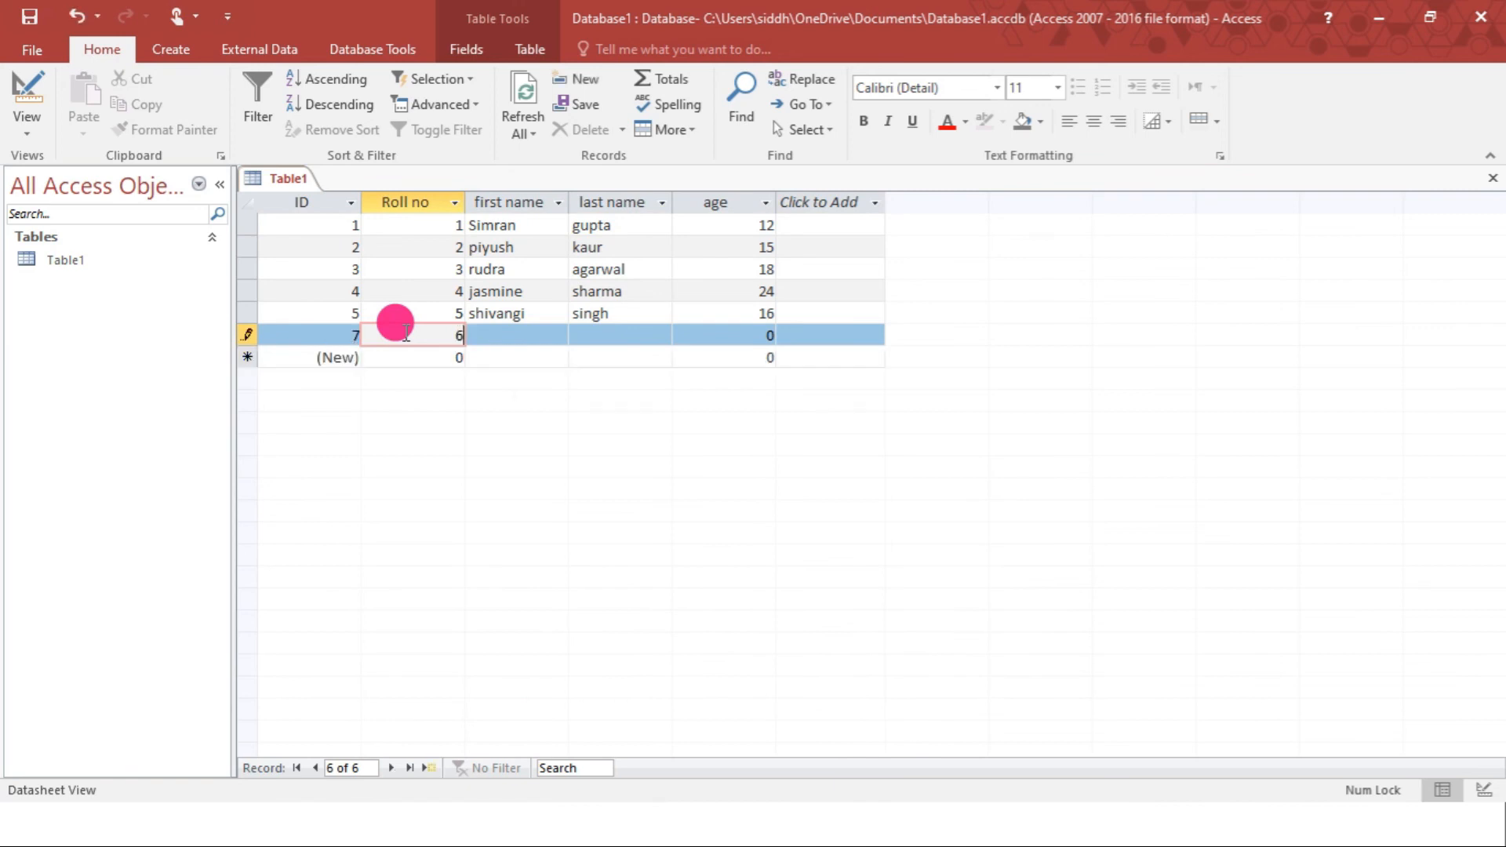
pyautogui.press('Tab')
pyautogui.write('sudha')
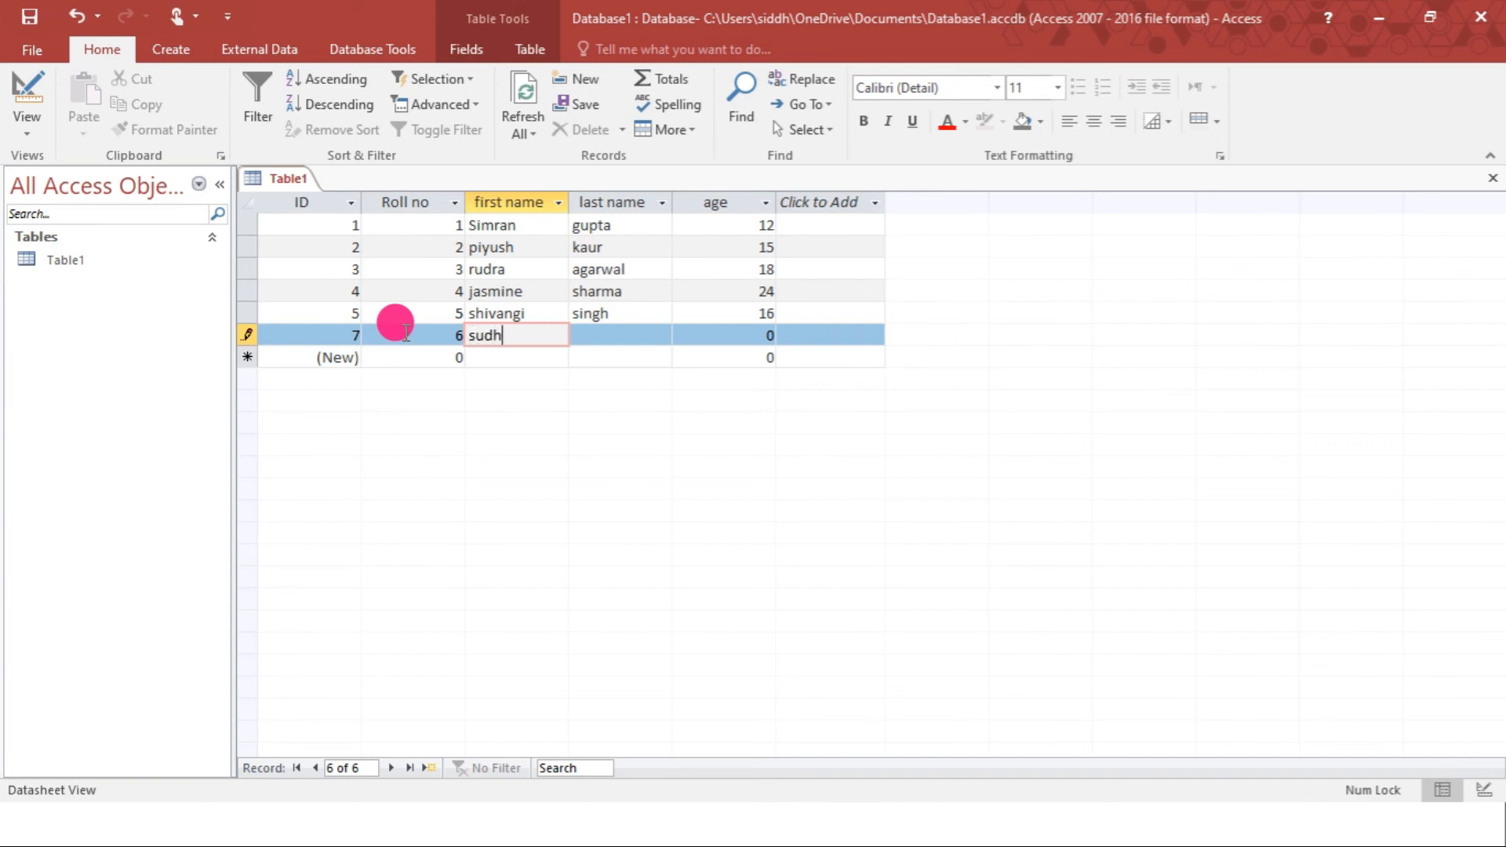
pyautogui.click(635, 333)
pyautogui.write('gupta')
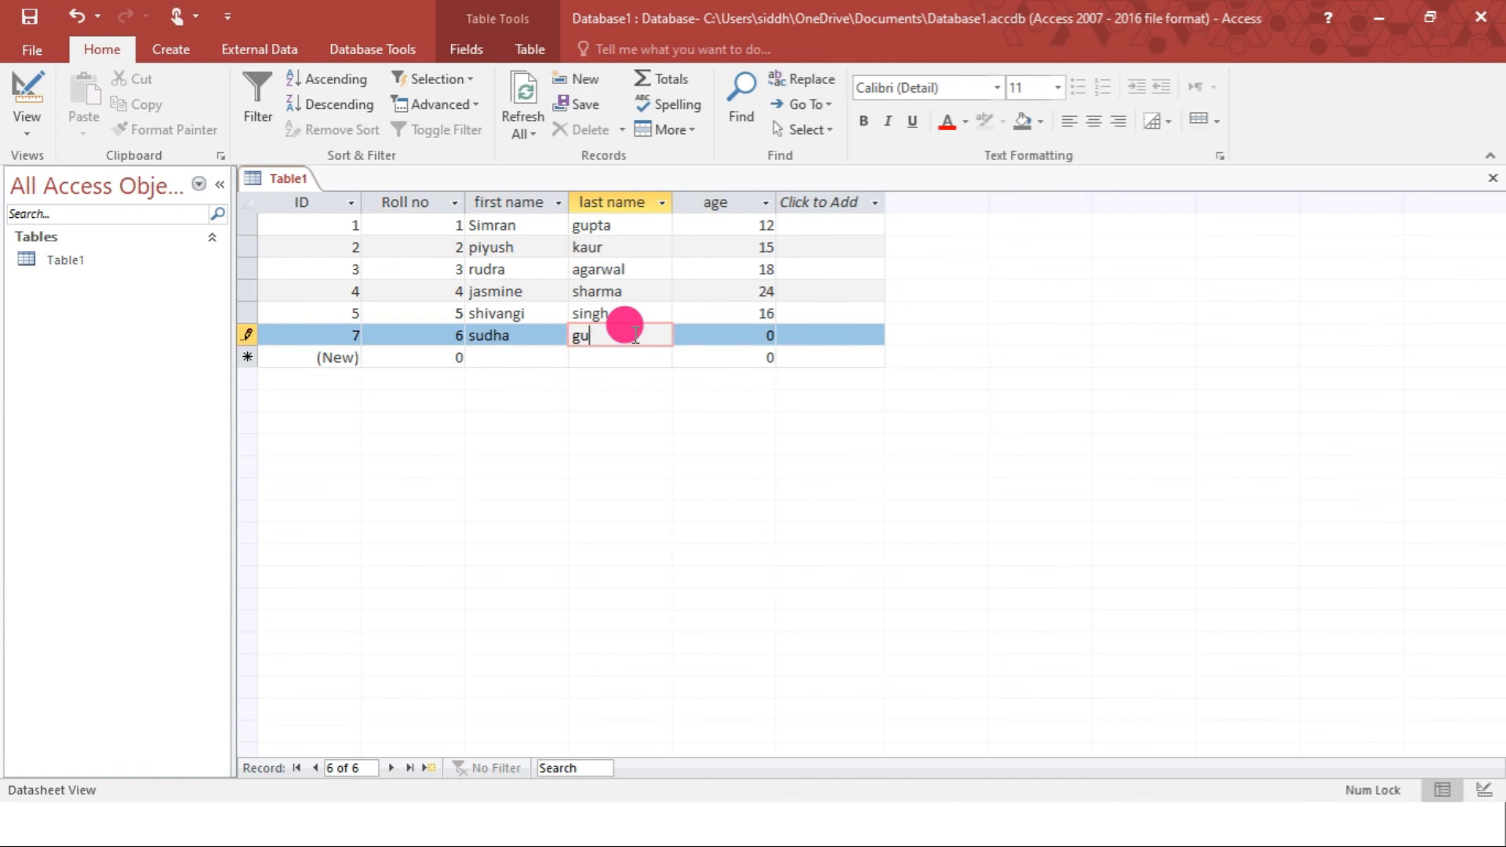
pyautogui.click(728, 334)
pyautogui.press('Delete')
pyautogui.write('24')
pyautogui.press('BackSpace')
pyautogui.write('5')
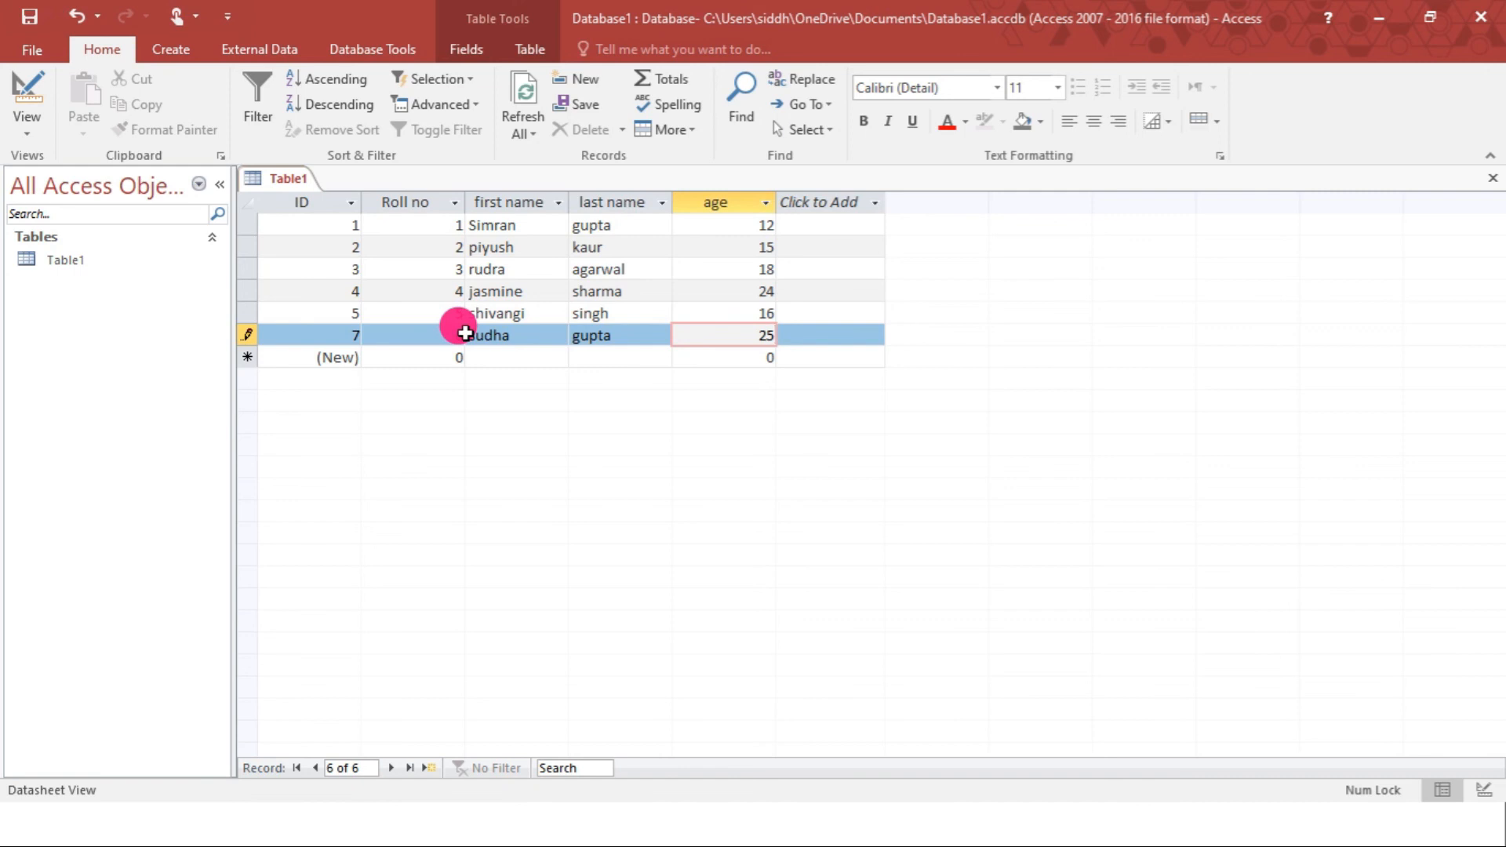
# - Edit the roll number 6 record: change the last name to match the record above and set the age to 23
pyautogui.click(239, 332)
pyautogui.click(577, 334)
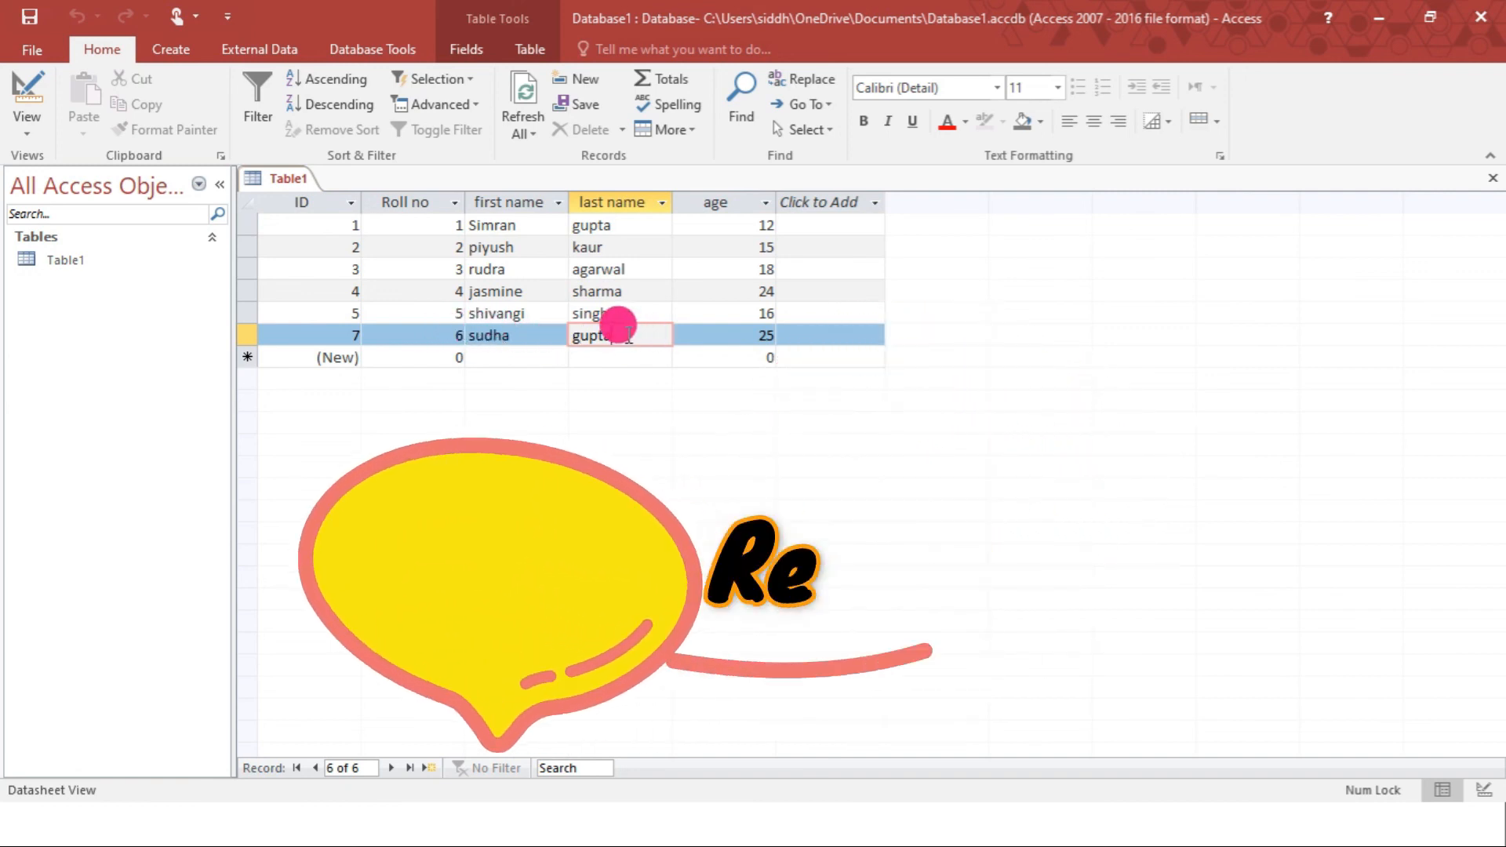
pyautogui.click(534, 339)
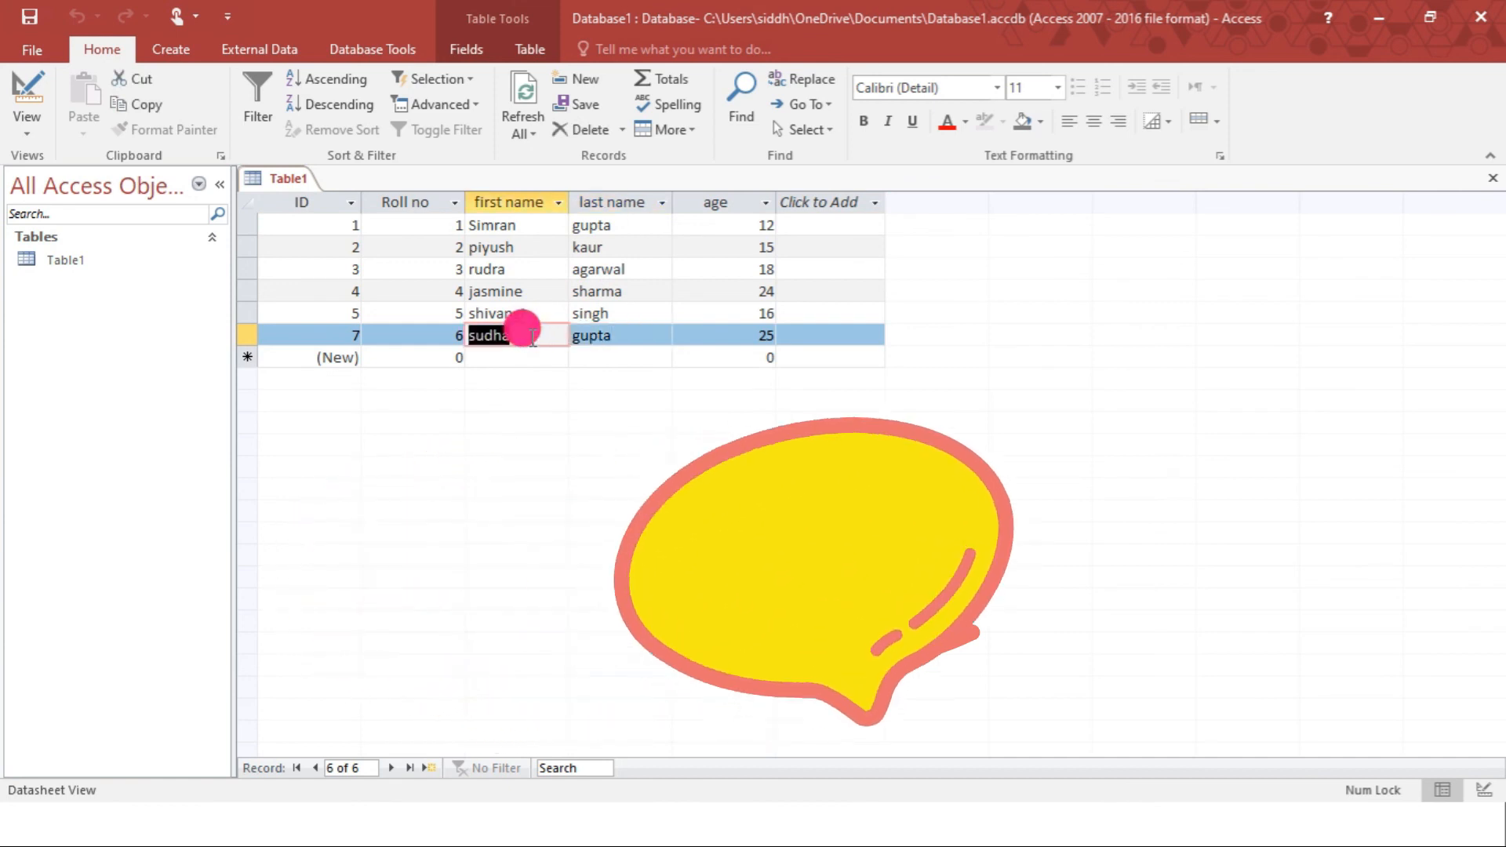
pyautogui.doubleClick(600, 337)
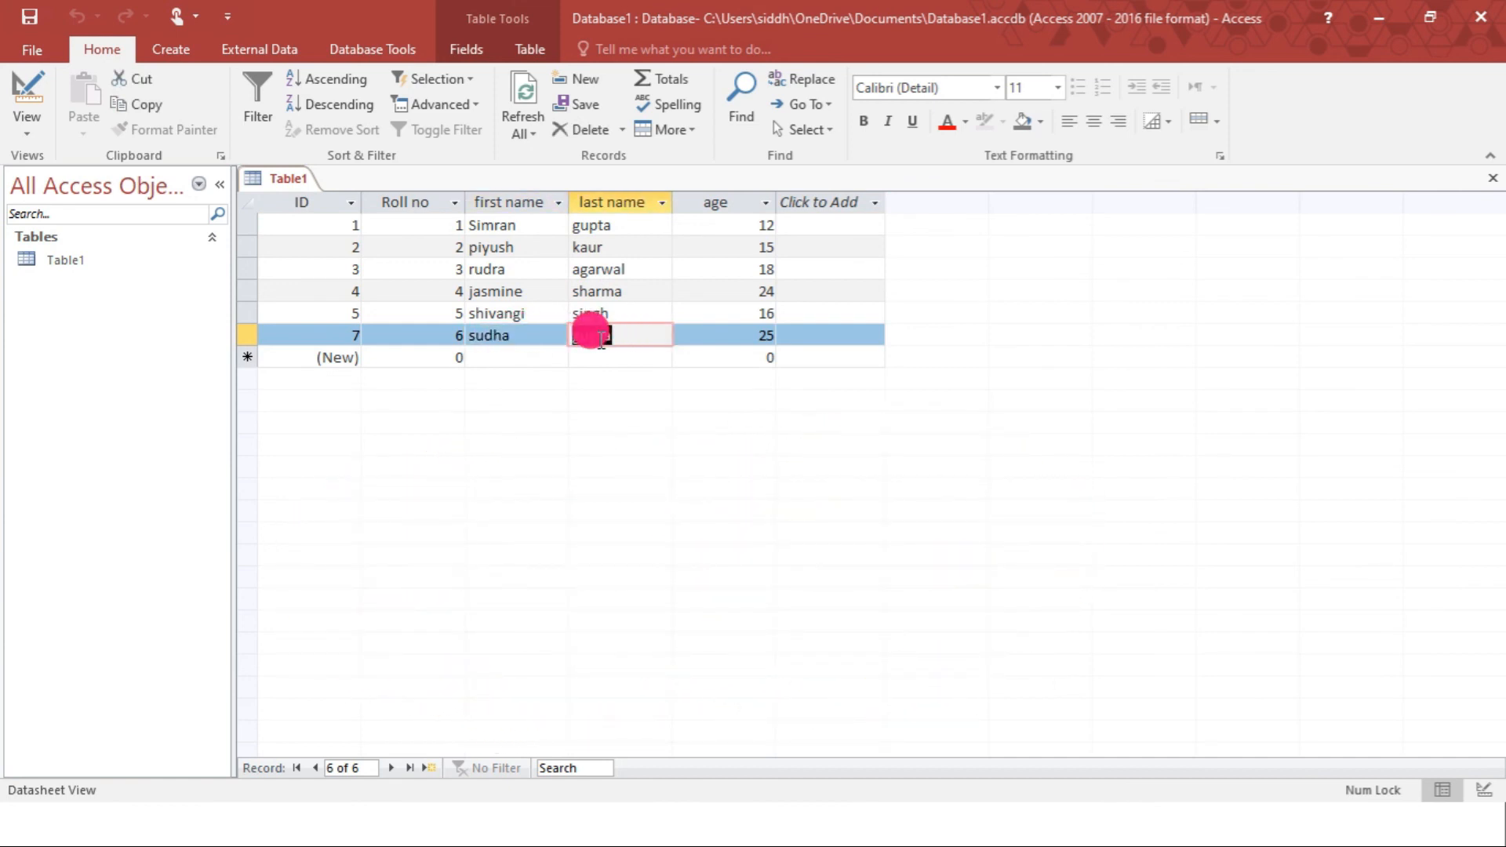
pyautogui.press('BackSpace')
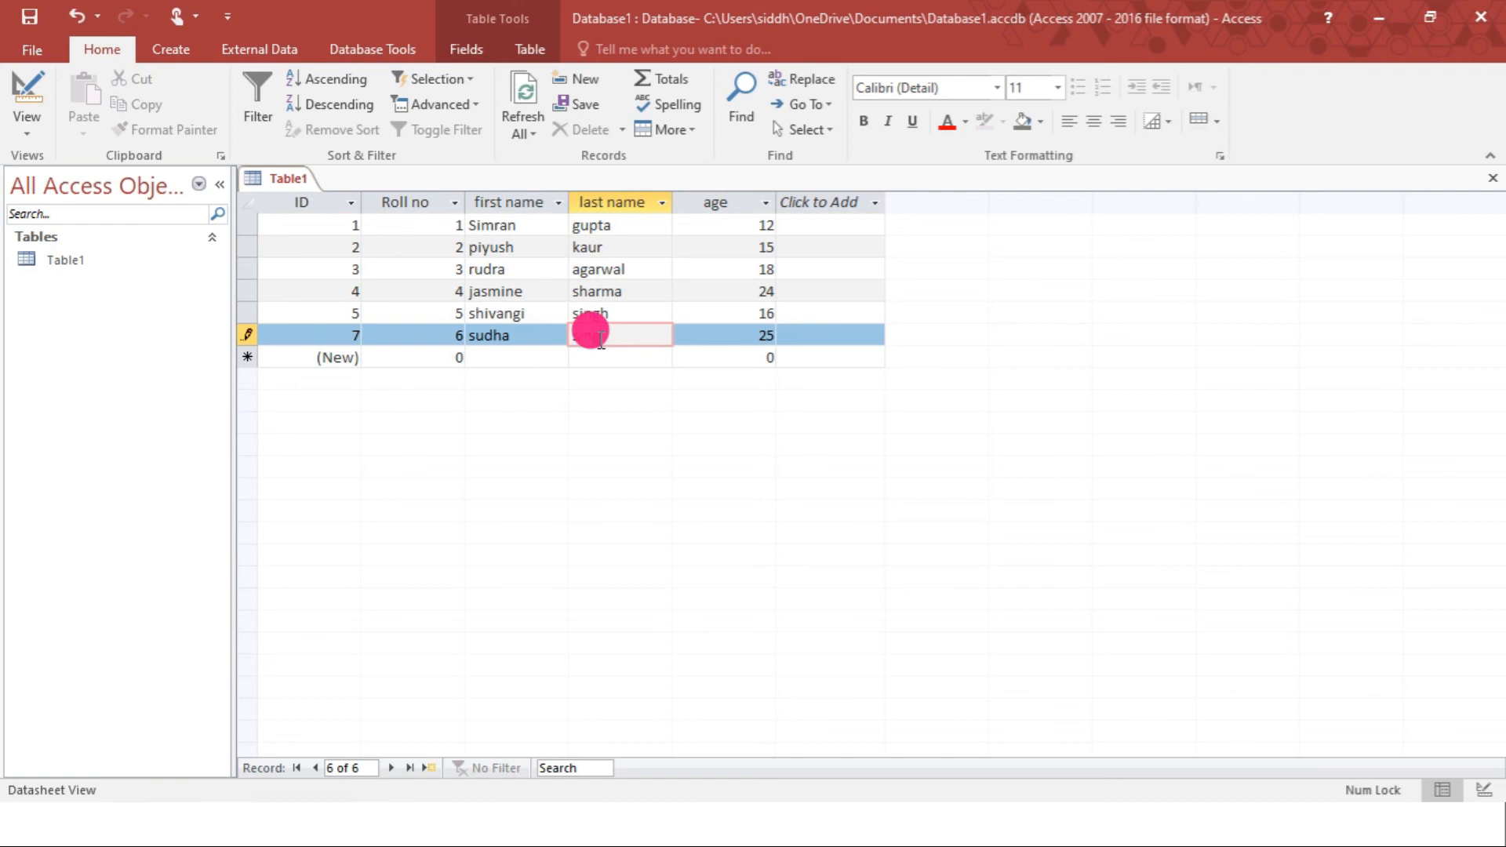
pyautogui.hotkey('ctrl', "'")
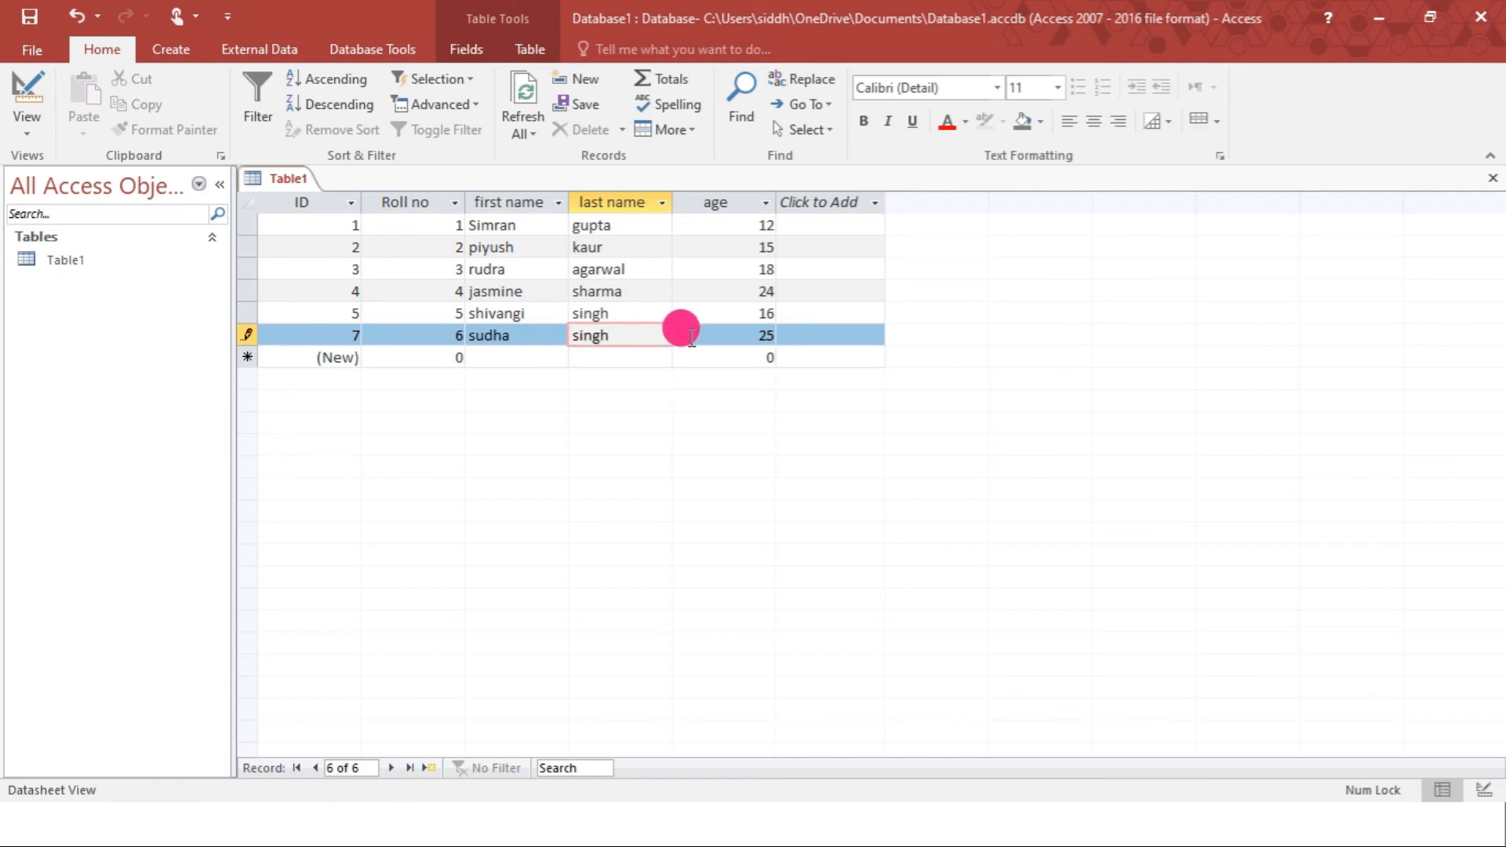
pyautogui.press('Tab')
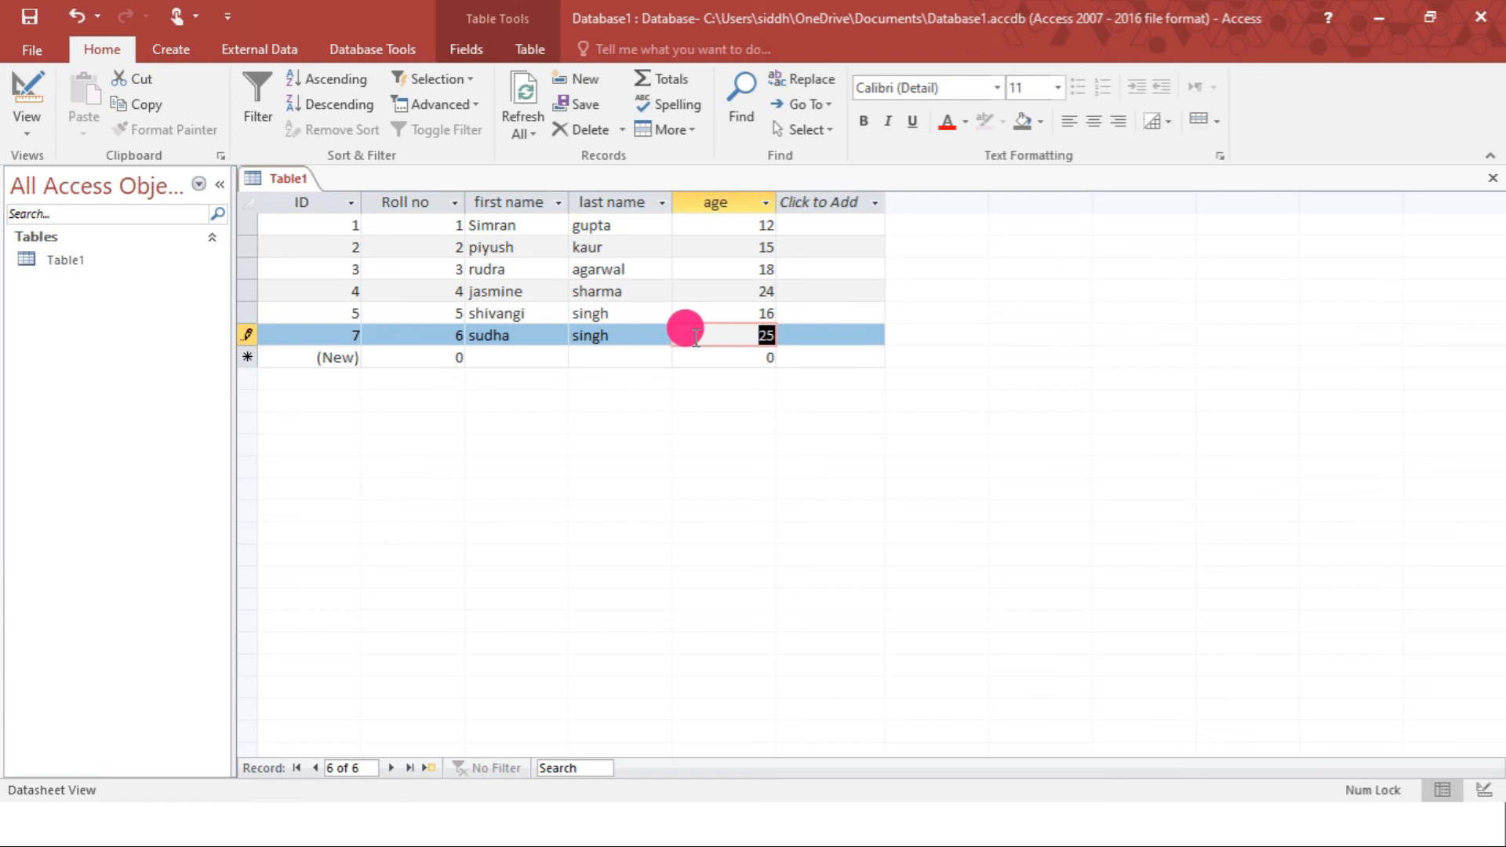
pyautogui.press('BackSpace')
pyautogui.write('23')
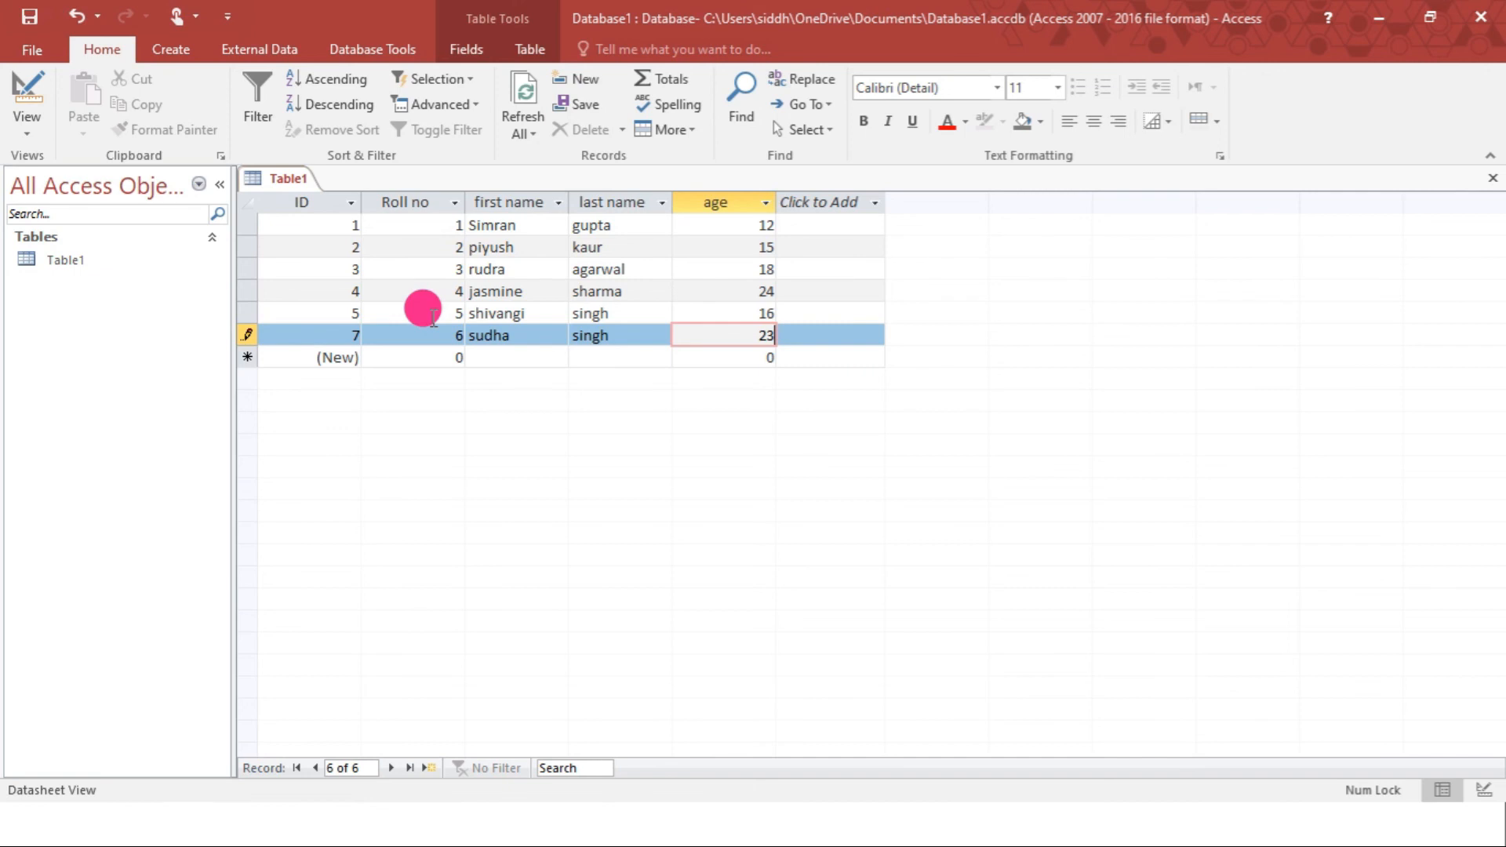
# - Switch to the PowerPoint slide show of the MS Access tutorial
pyautogui.press('alt')
pyautogui.hotkey('alt', 'Tab')
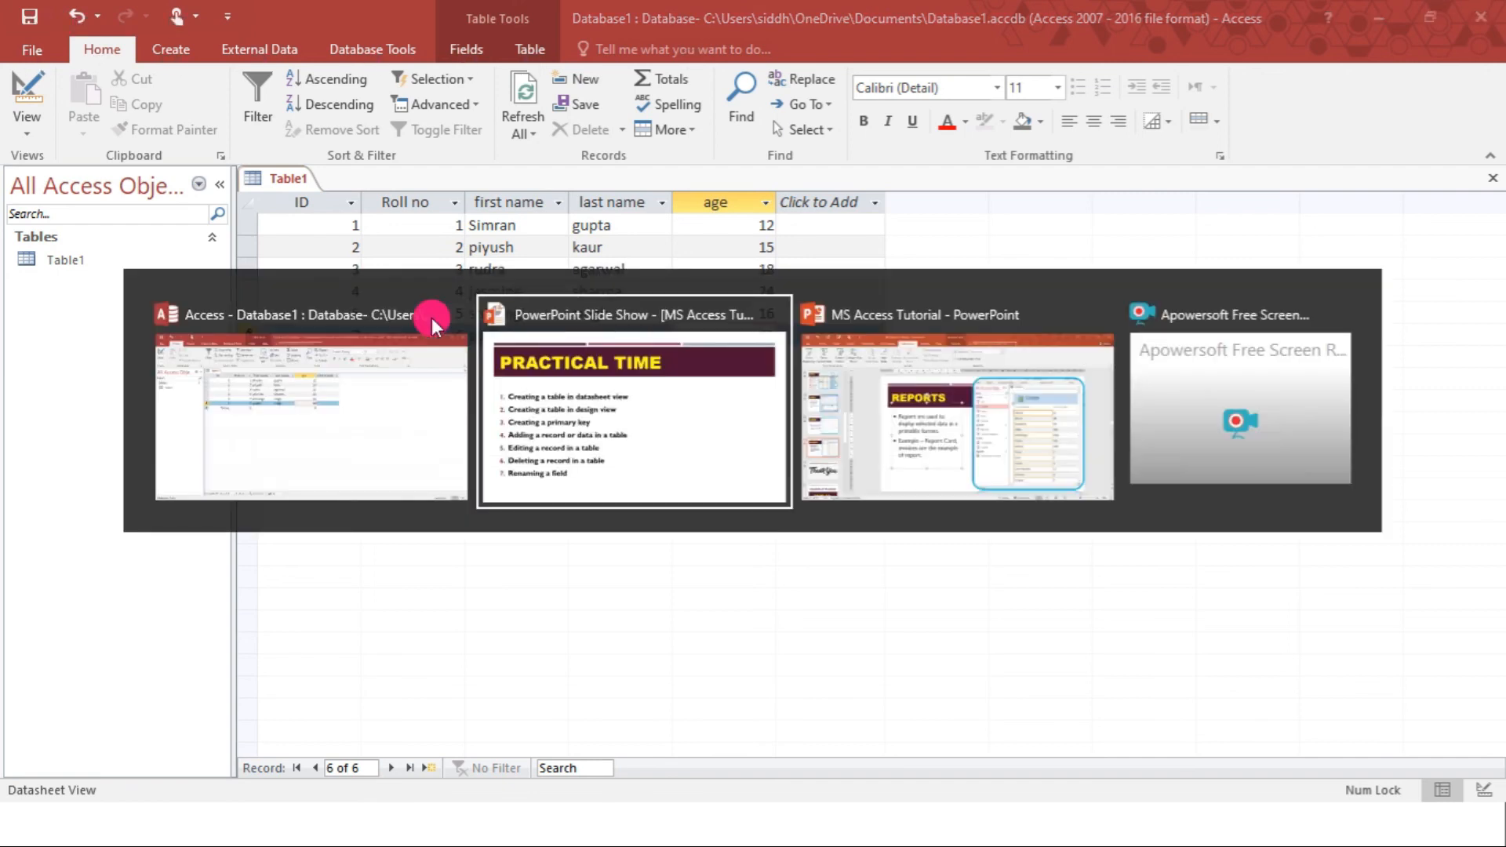